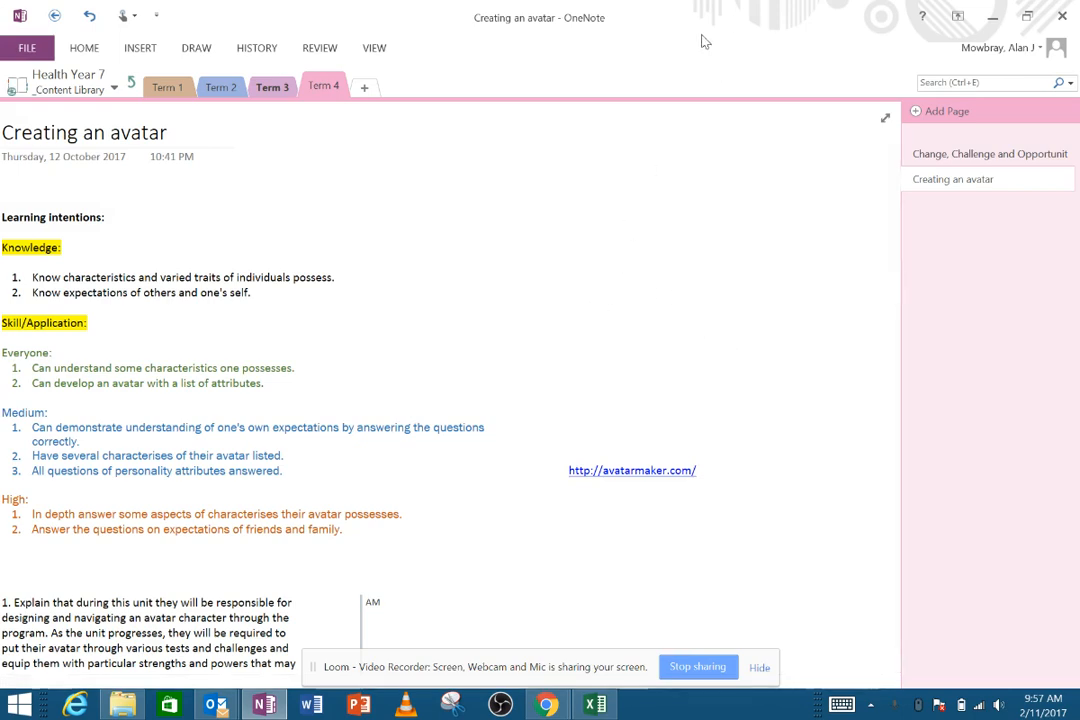
{"action": "left_click_drag", "start_coordinate": [731, 22], "coordinate": [458, 8]}
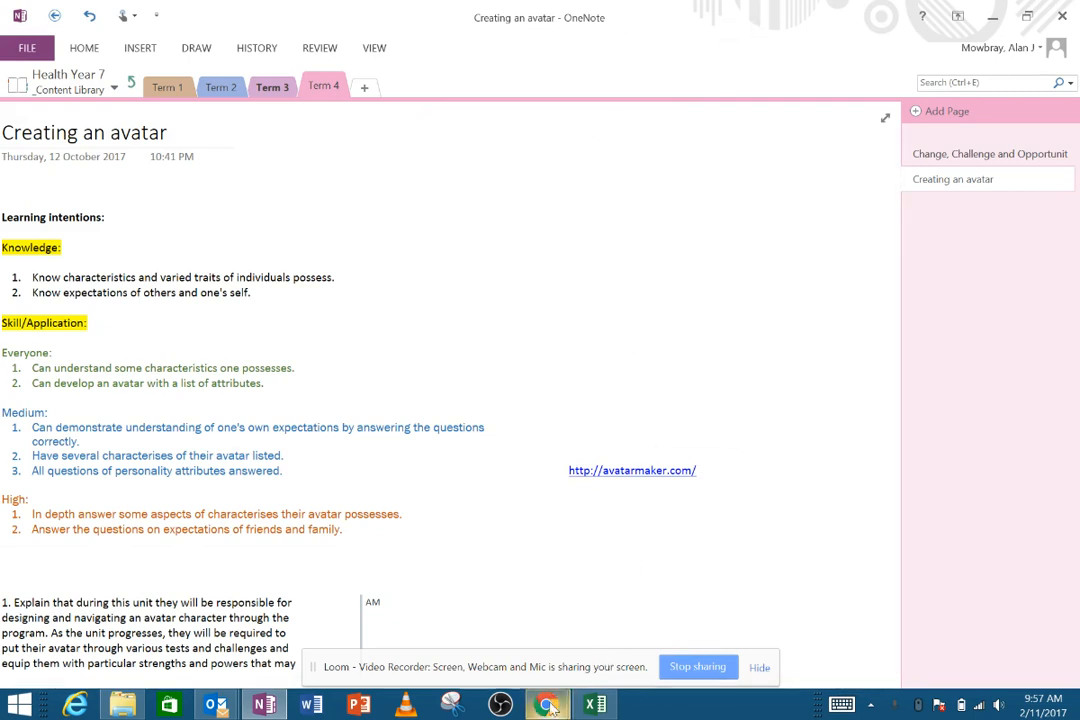
- Switch to Chrome and look over the OneNote Class Notebook web page
{"action": "mouse_move", "coordinate": [547, 705]}
{"action": "mouse_move", "coordinate": [643, 620]}
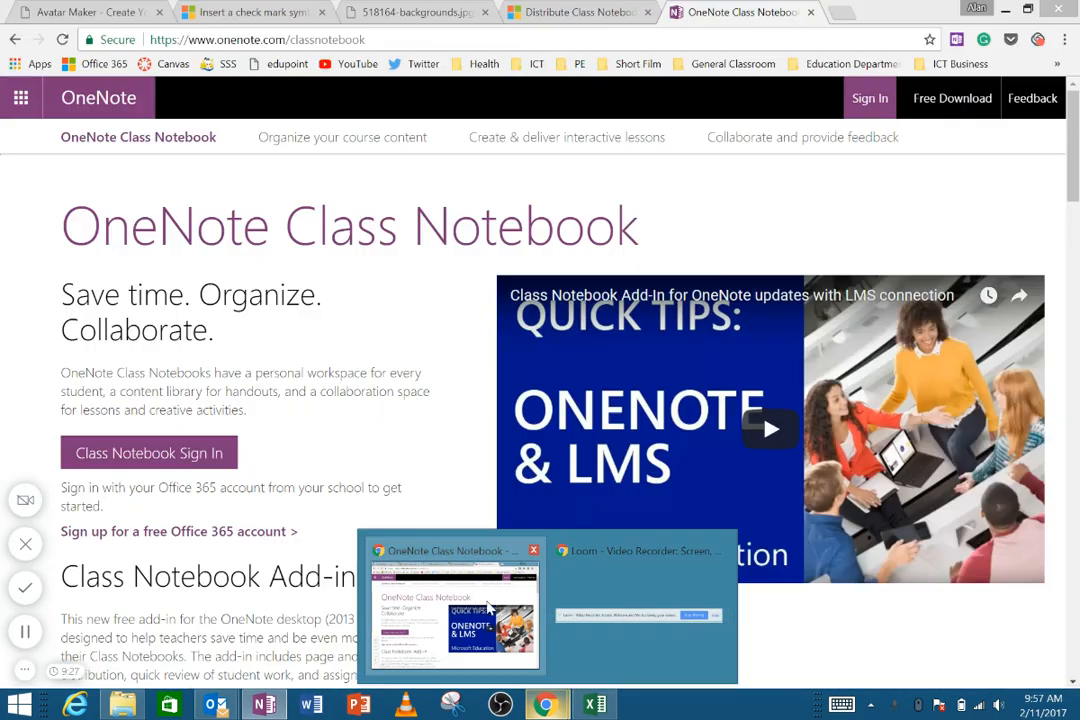
{"action": "left_click", "coordinate": [452, 600]}
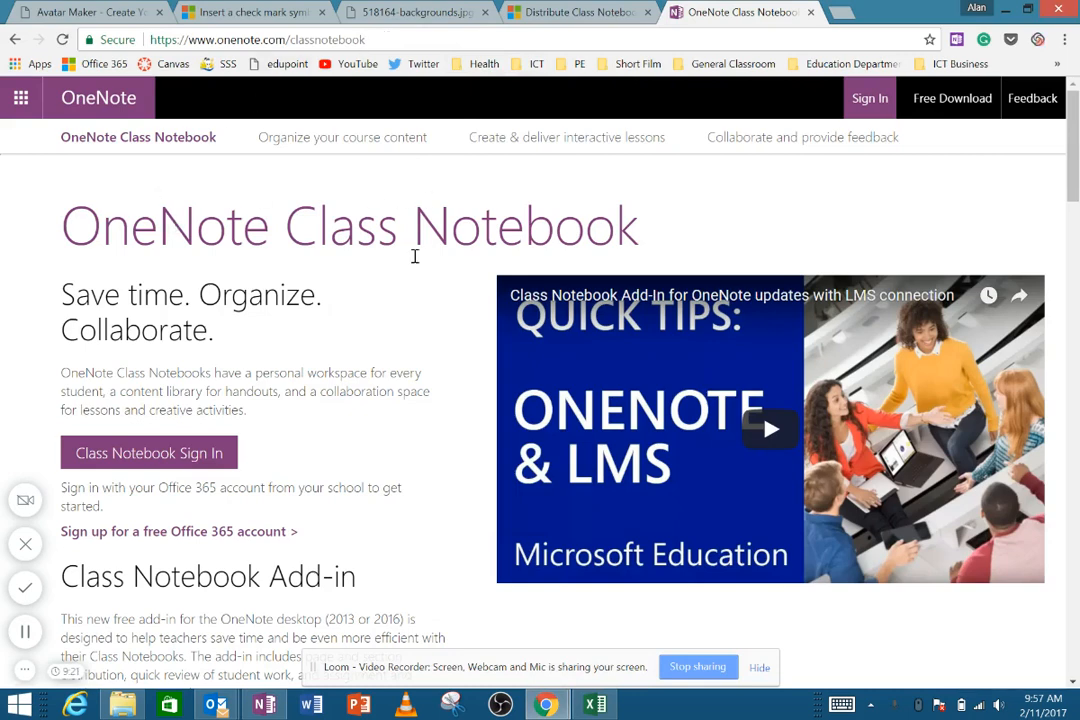
{"action": "scroll", "coordinate": [388, 374], "scroll_direction": "down", "scroll_amount": 3}
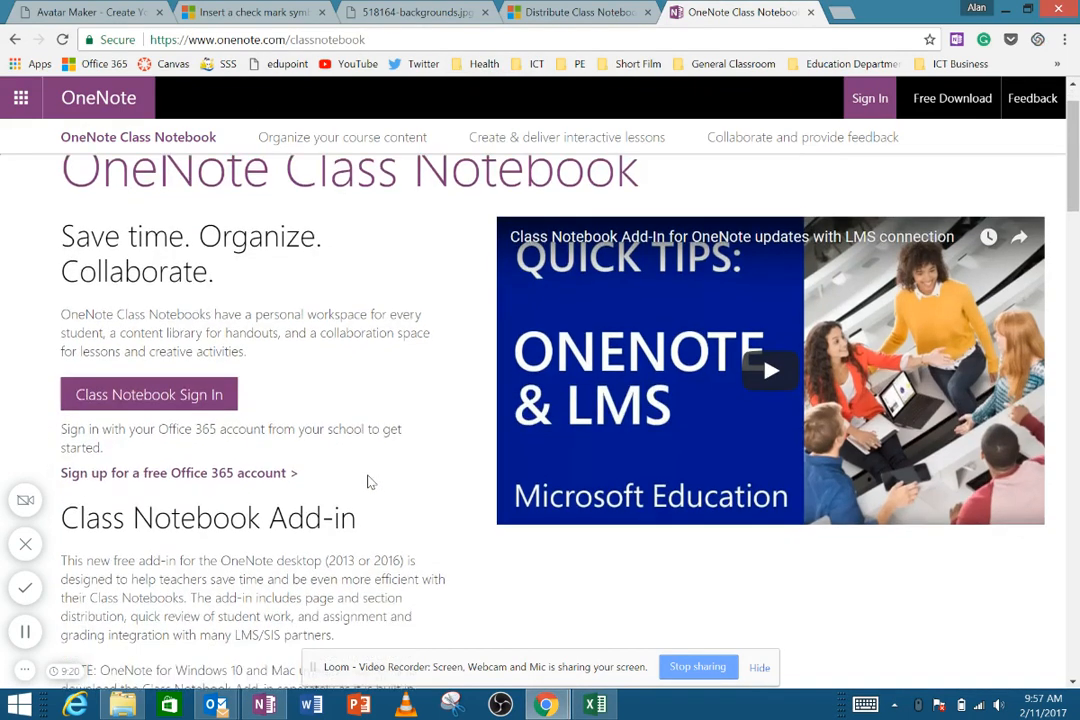
{"action": "scroll", "coordinate": [374, 386], "scroll_direction": "up", "scroll_amount": 3}
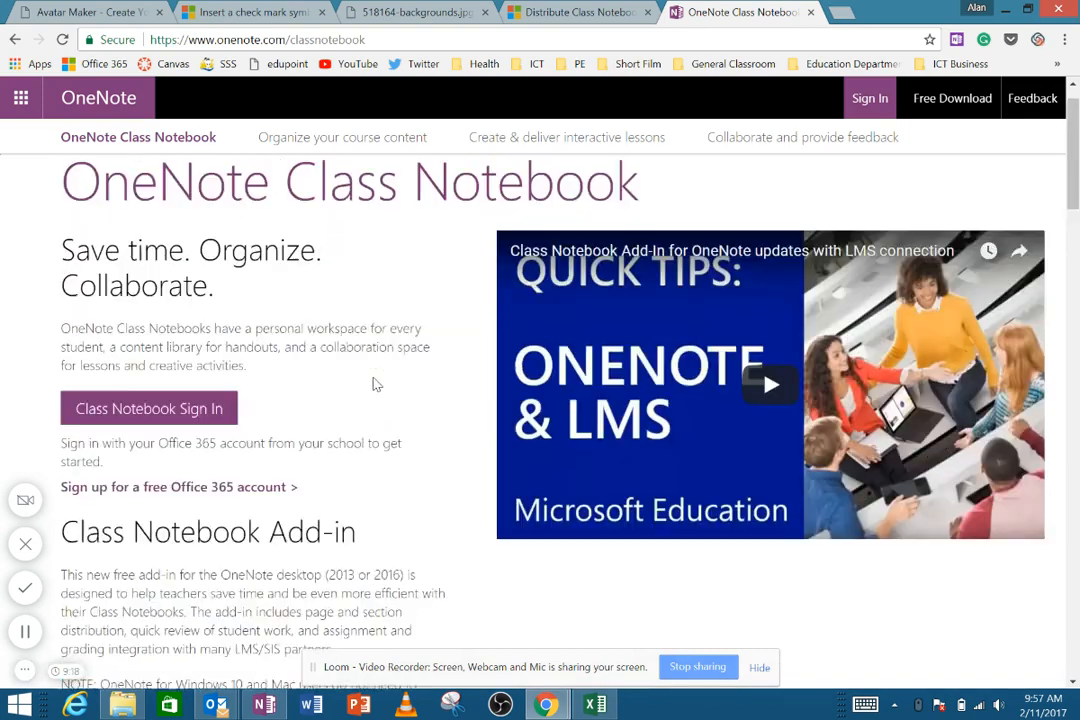
{"action": "scroll", "coordinate": [374, 386], "scroll_direction": "down", "scroll_amount": 1}
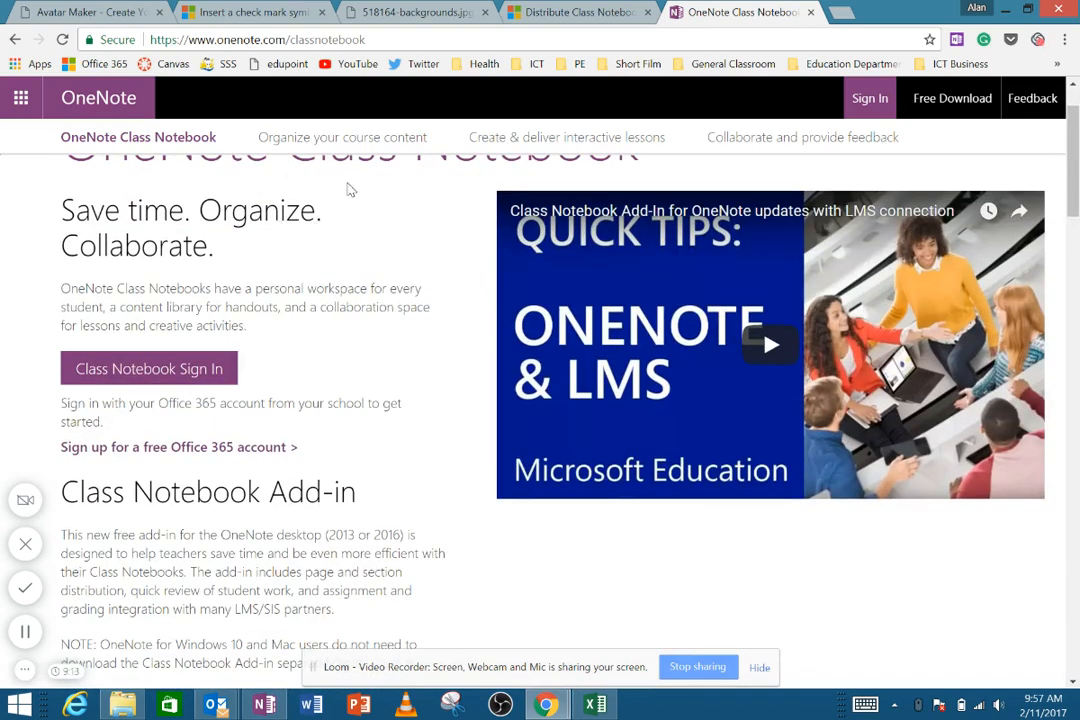
- Search Google for "onenote class notebook add in" in a new tab, and go to the already open OneNote Class Notebook page
{"action": "left_click", "coordinate": [840, 13]}
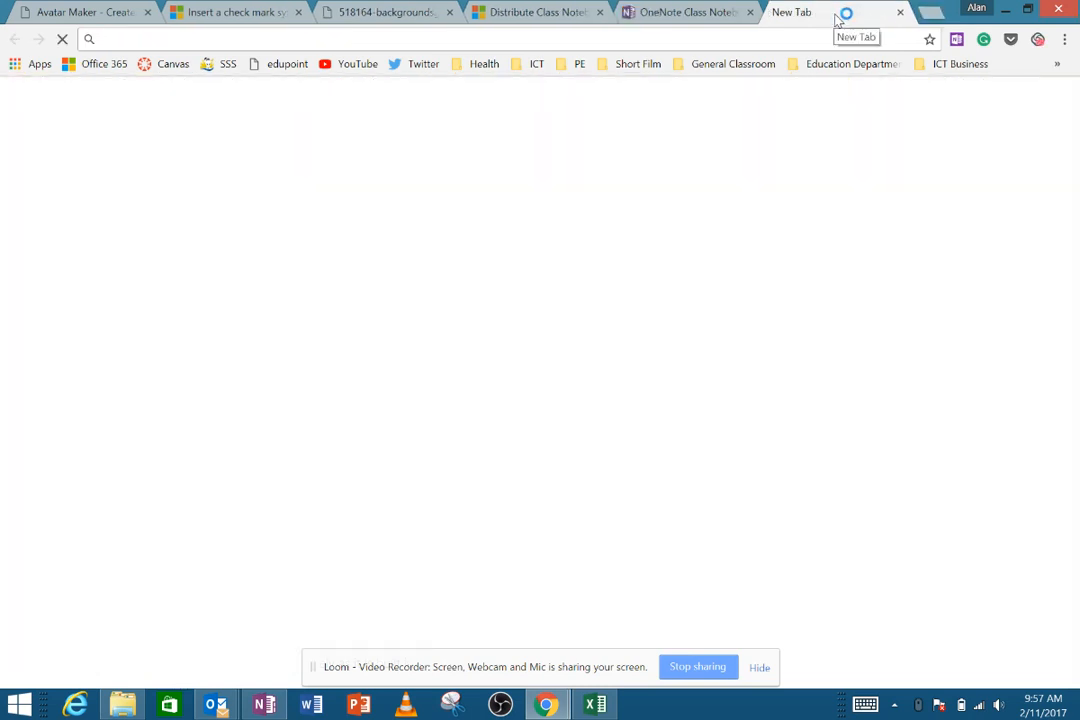
{"action": "type", "text": "o"}
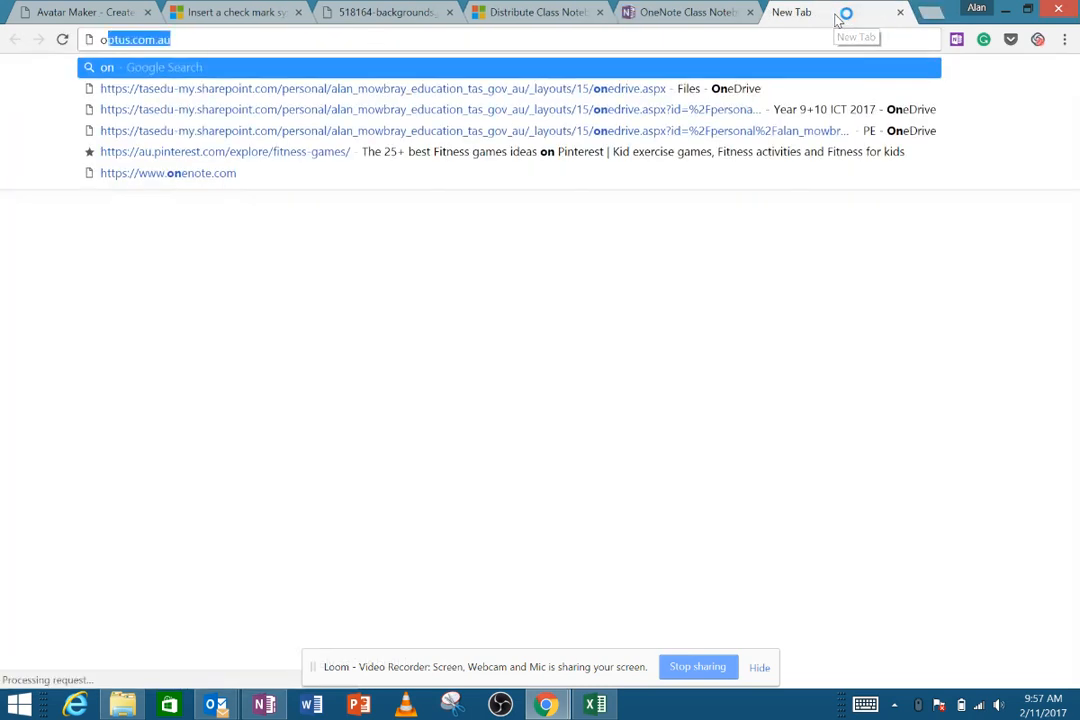
{"action": "type", "text": "nenote class "}
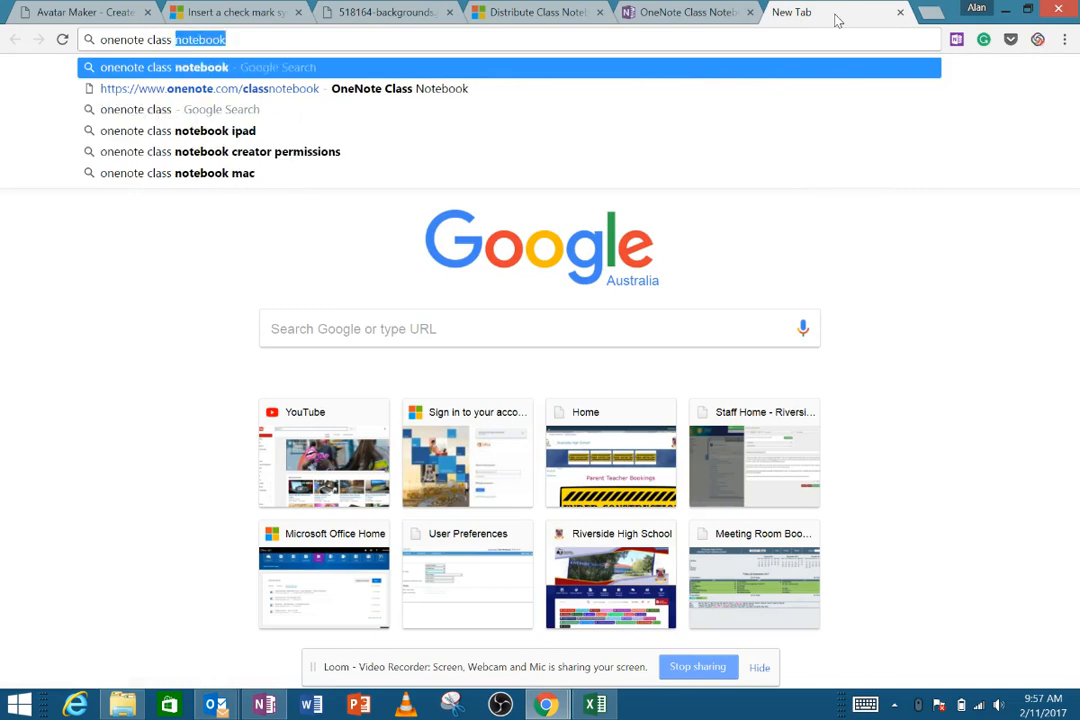
{"action": "type", "text": "noteb"}
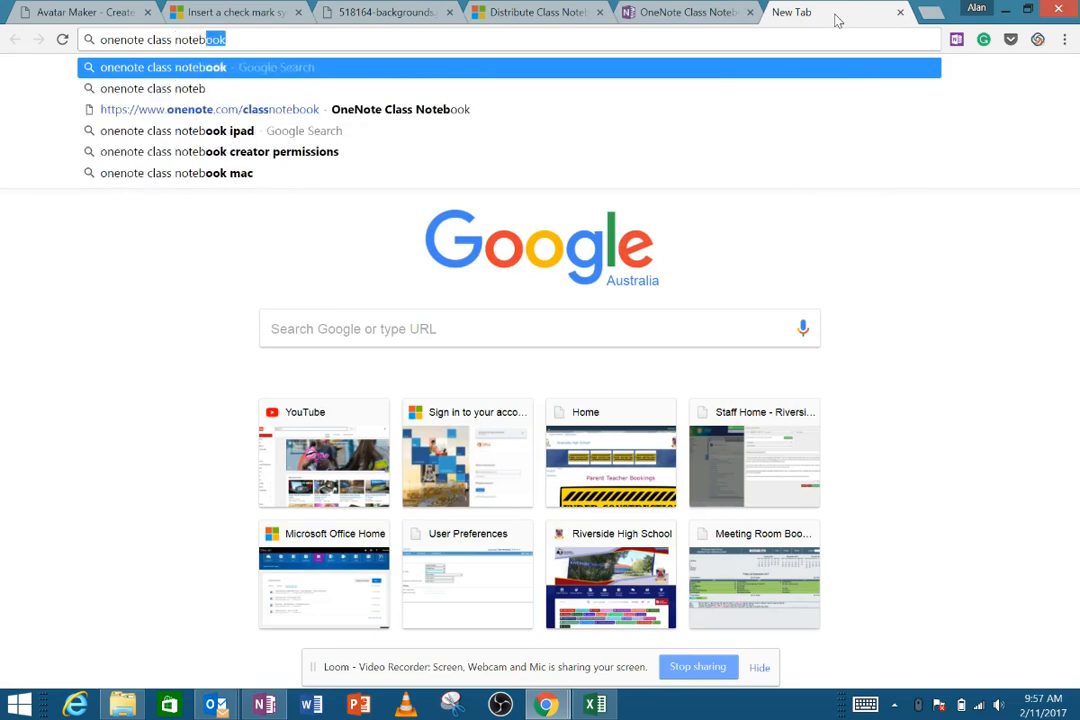
{"action": "type", "text": "ook a"}
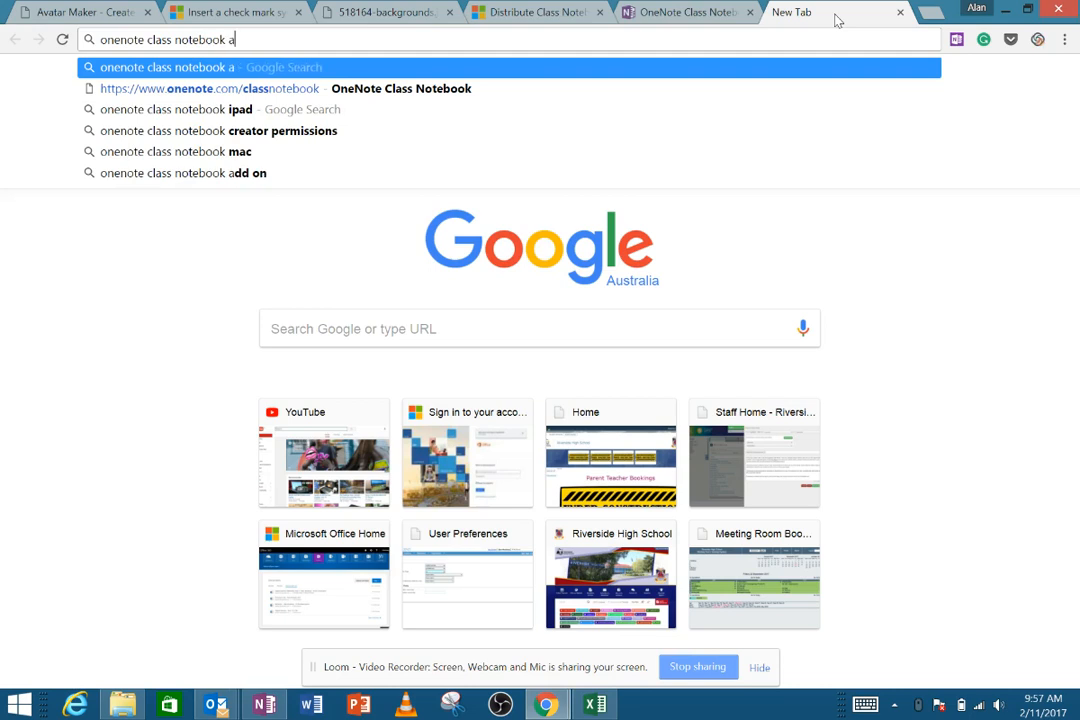
{"action": "type", "text": "dd in"}
{"action": "key", "text": "Return"}
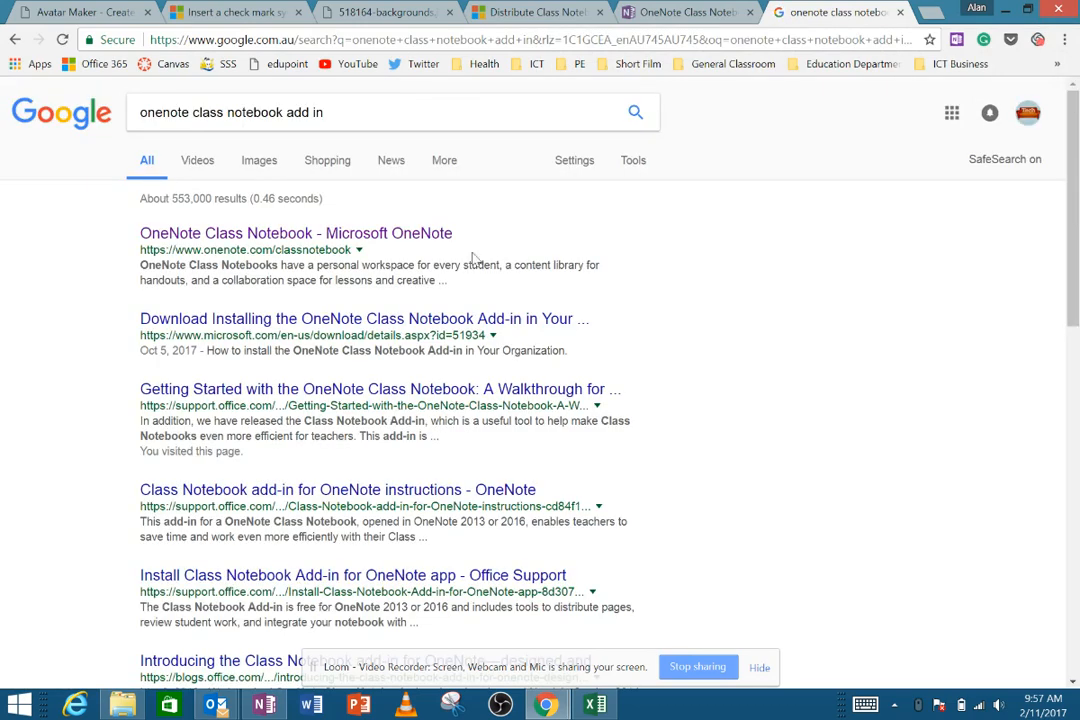
{"action": "left_click", "coordinate": [241, 236]}
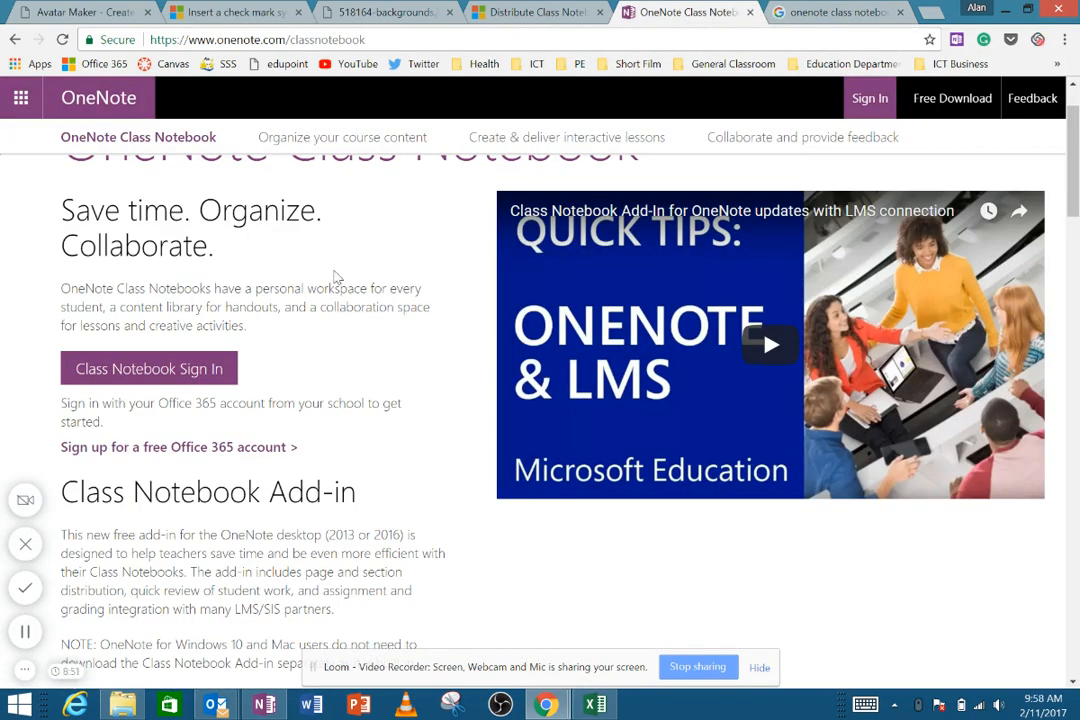
- Download the Class Notebook Add-in from the OneNote Class Notebook page
{"action": "scroll", "coordinate": [413, 305], "scroll_direction": "up", "scroll_amount": 1}
{"action": "scroll", "coordinate": [414, 309], "scroll_direction": "down", "scroll_amount": 2}
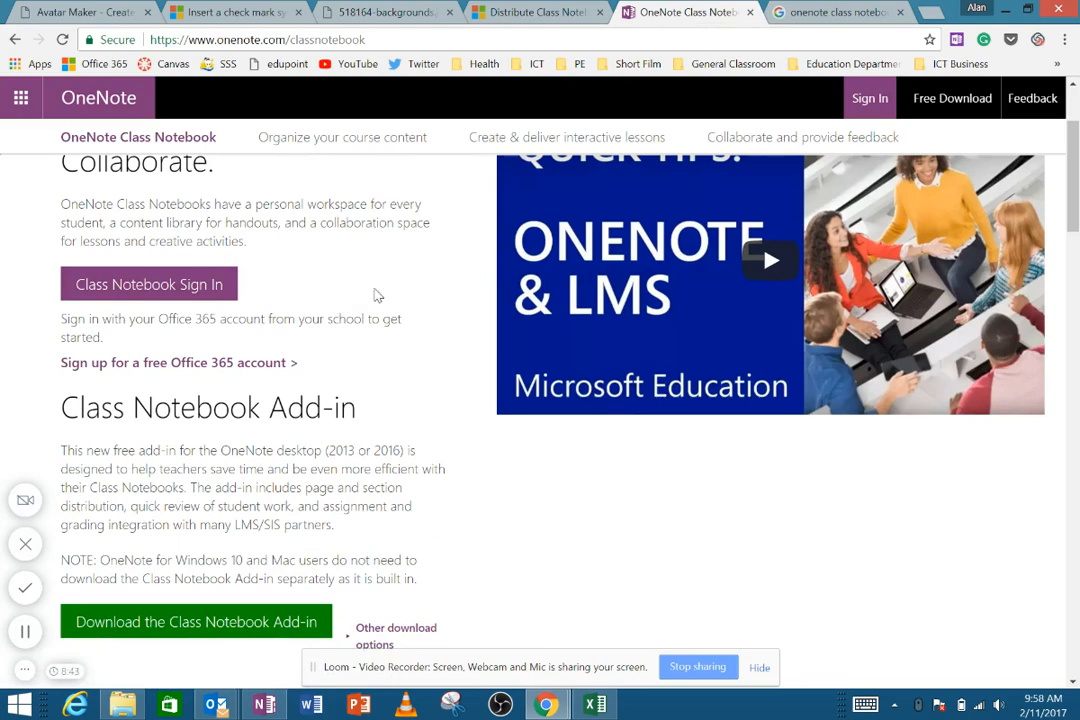
{"action": "scroll", "coordinate": [380, 297], "scroll_direction": "down", "scroll_amount": 2}
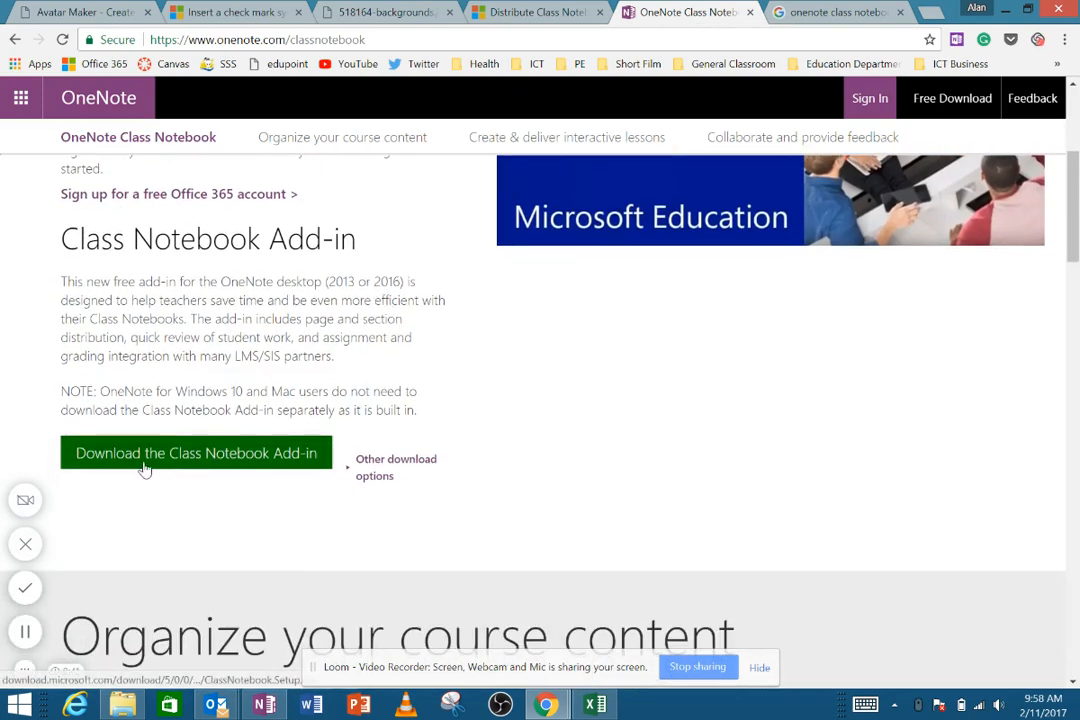
{"action": "left_click", "coordinate": [230, 470]}
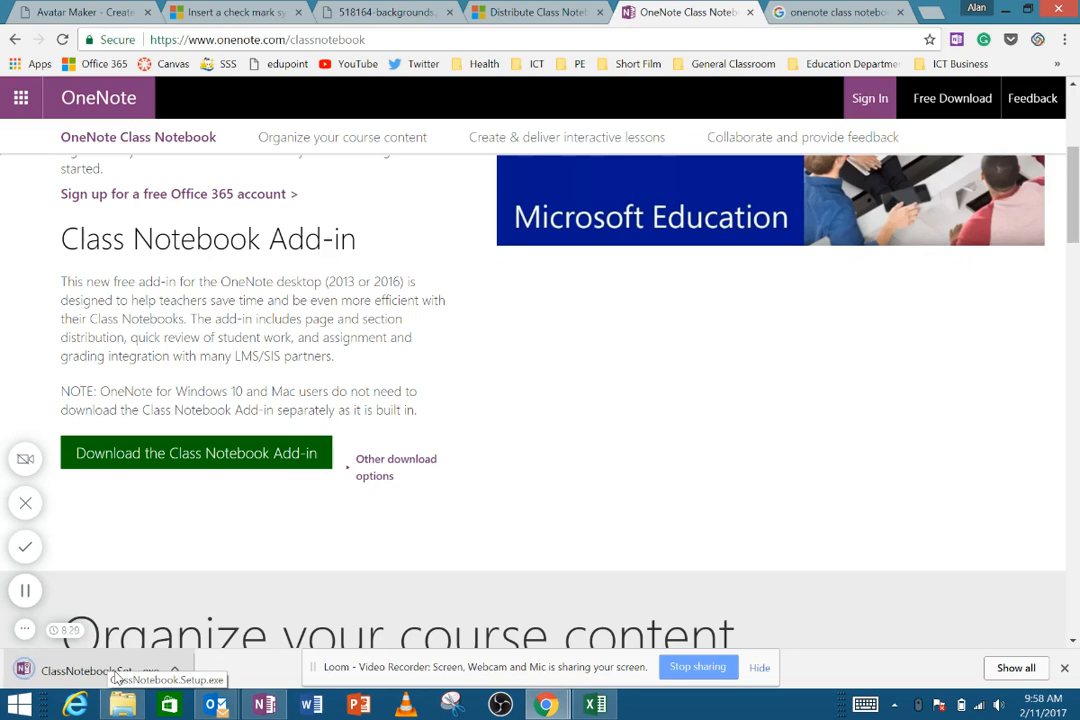
- Run the downloaded ClassNotebook.Setup.exe, agree to the license terms and start the installation
{"action": "left_click", "coordinate": [116, 678]}
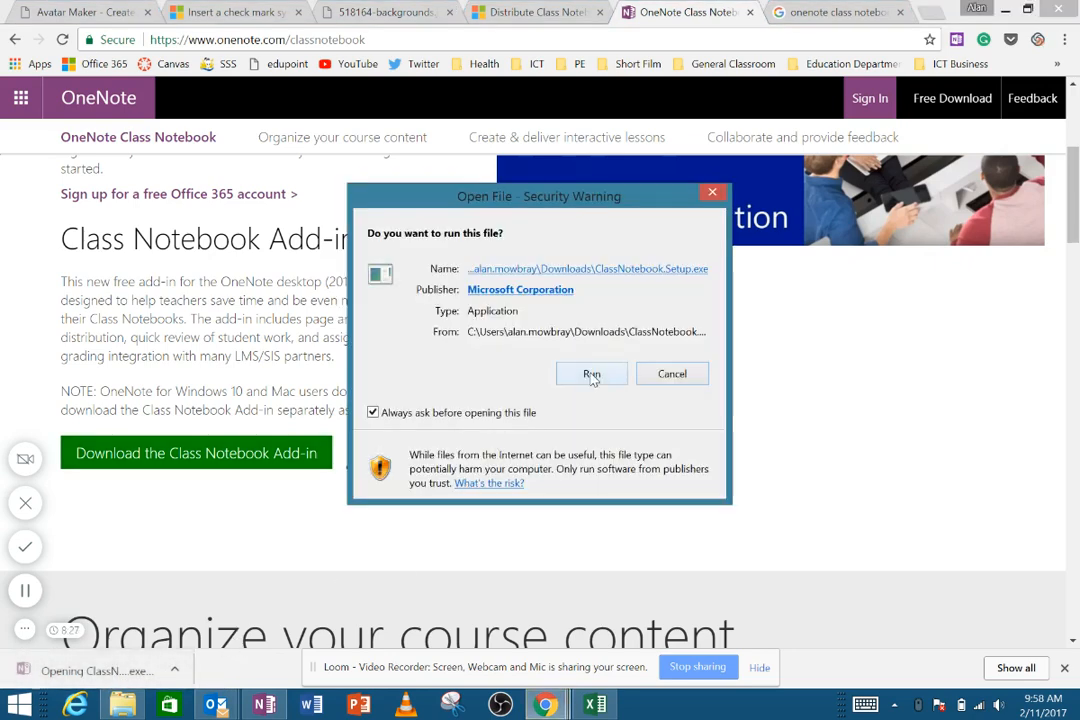
{"action": "left_click", "coordinate": [591, 374]}
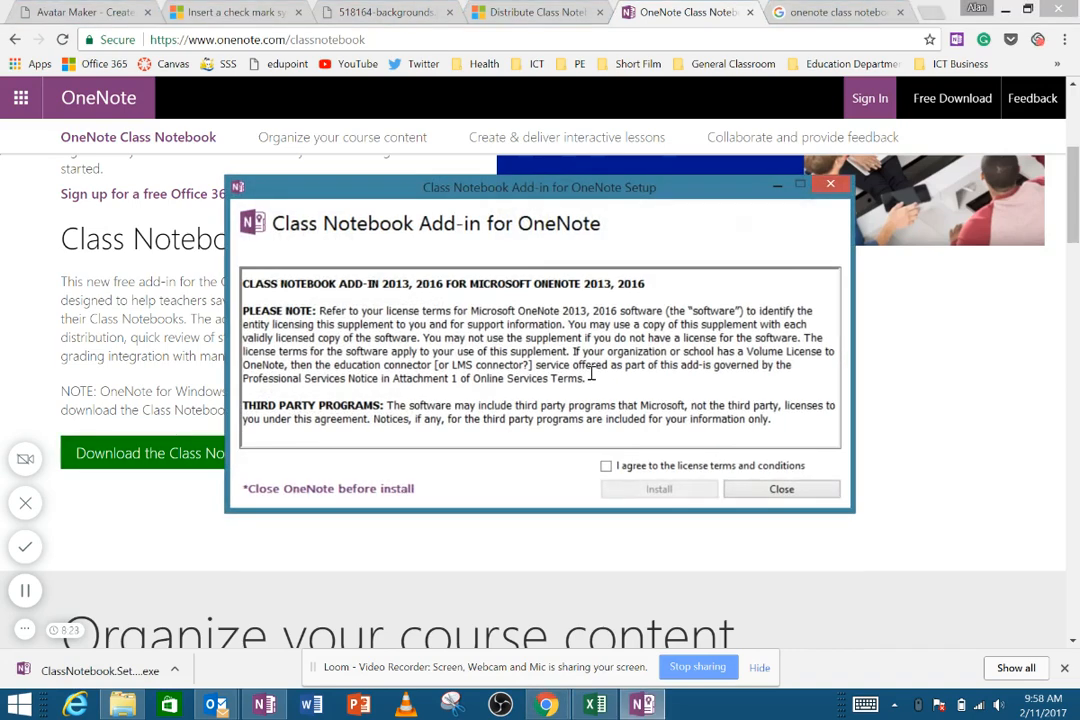
{"action": "left_click", "coordinate": [606, 467]}
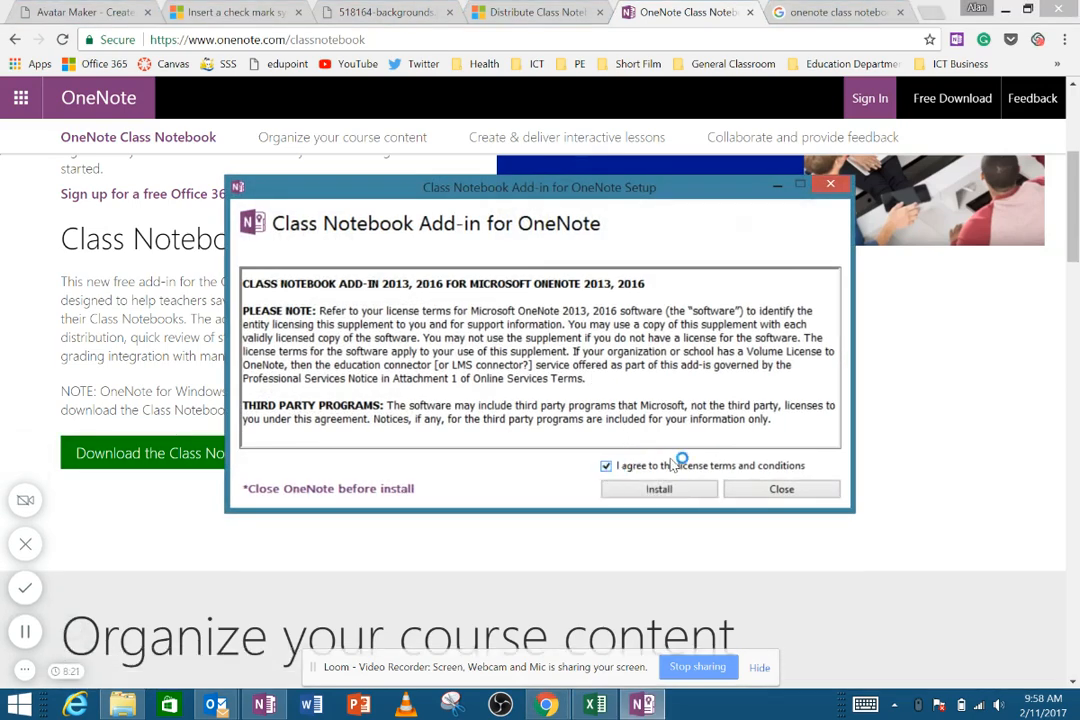
{"action": "left_click", "coordinate": [661, 489]}
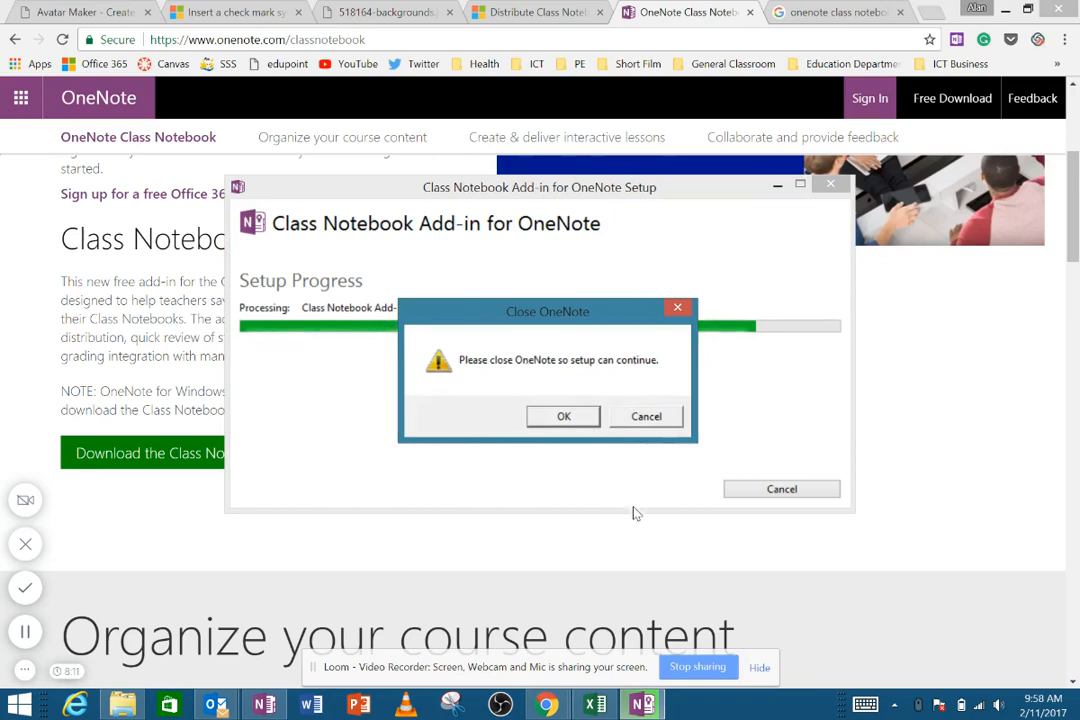
- Close the running OneNote window and let the add-in setup continue
{"action": "left_click", "coordinate": [264, 705]}
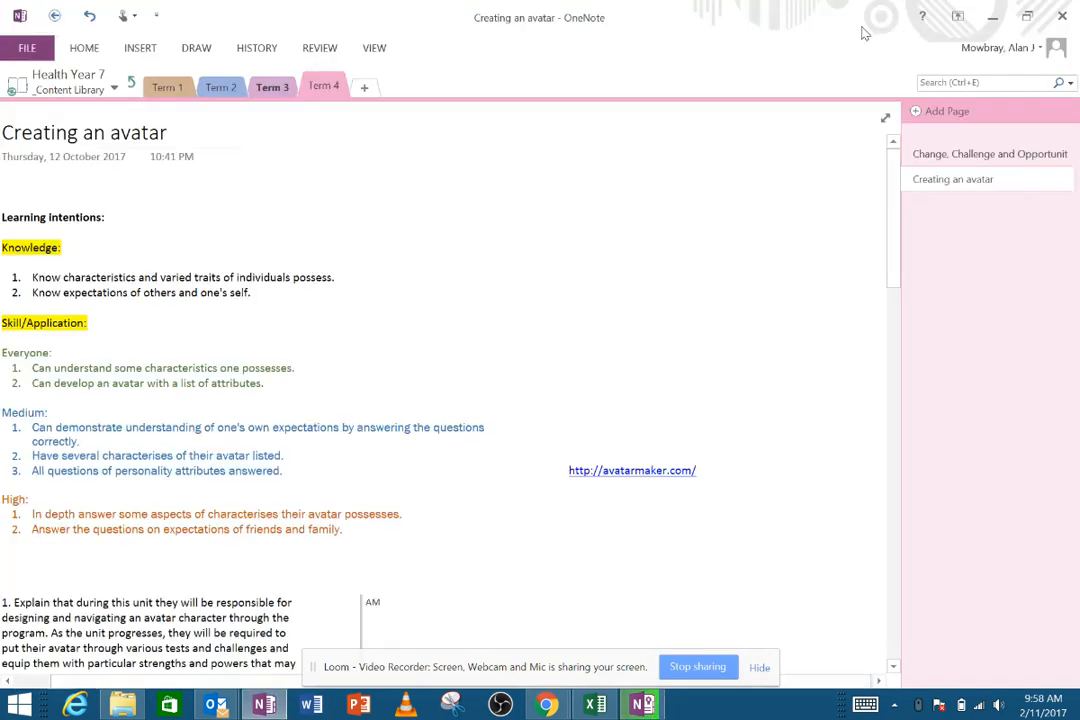
{"action": "left_click", "coordinate": [1062, 16]}
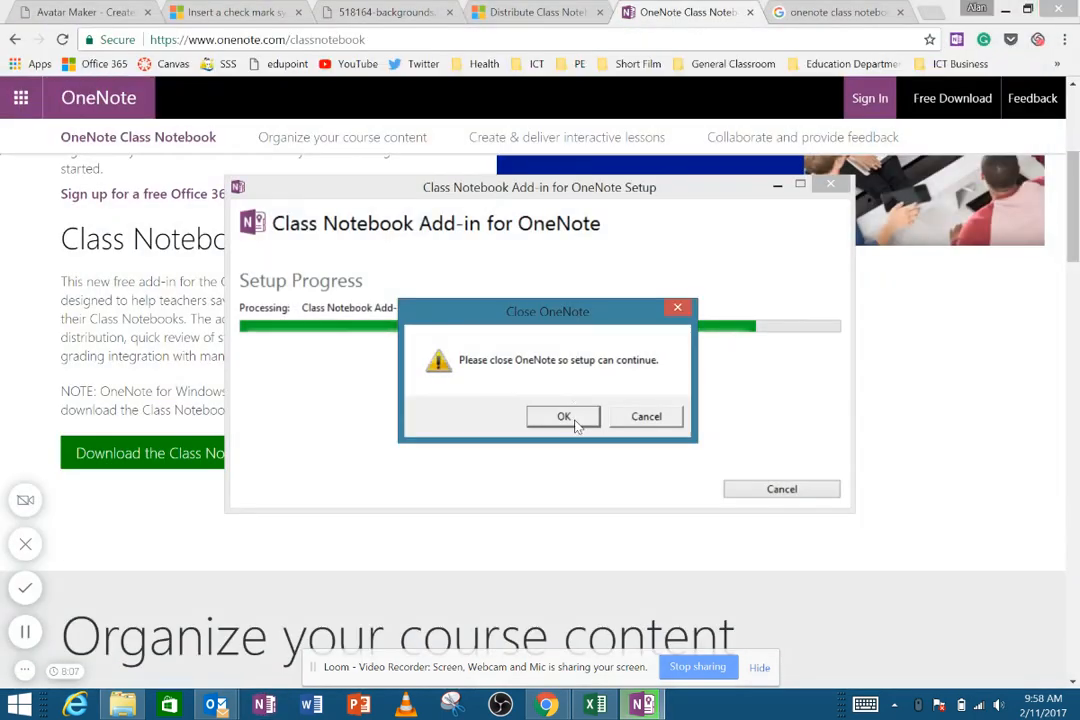
{"action": "left_click", "coordinate": [574, 418]}
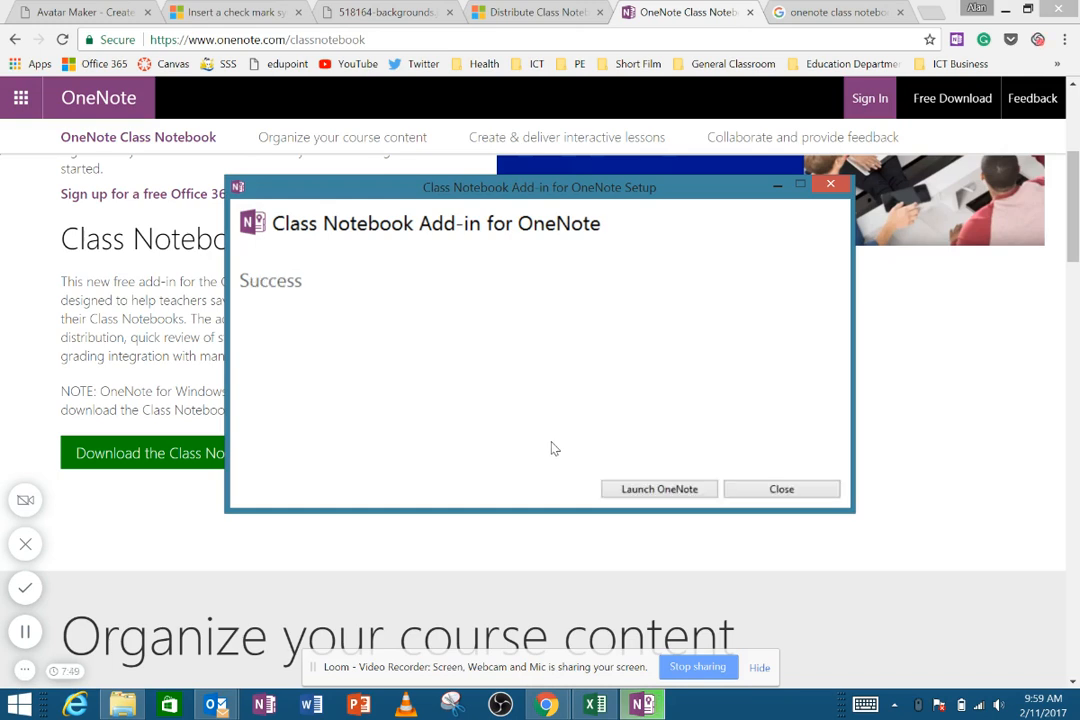
- Launch OneNote from the finished setup and show the Class Notebook tools
{"action": "left_click", "coordinate": [672, 492]}
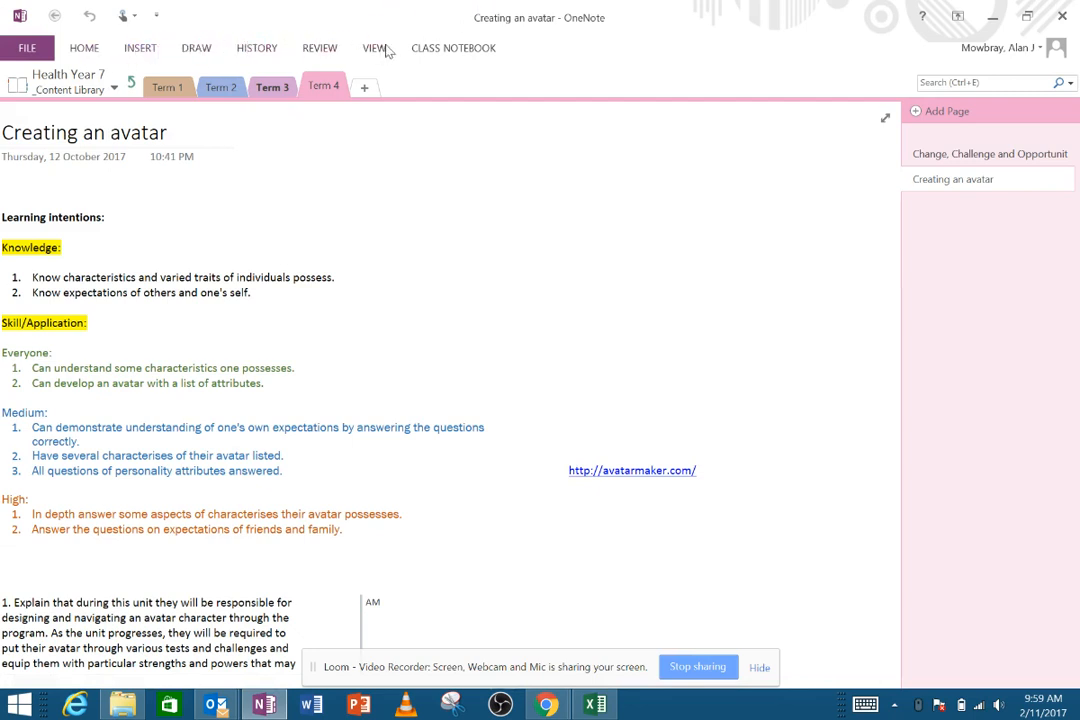
{"action": "left_click", "coordinate": [455, 48]}
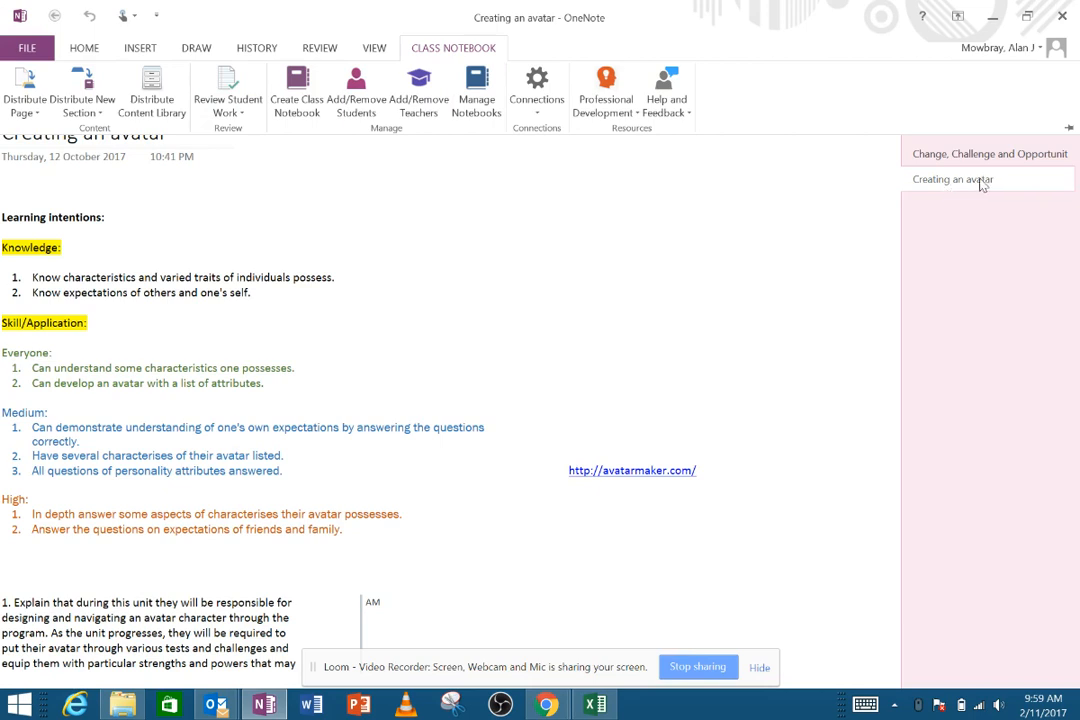
{"action": "left_click", "coordinate": [40, 113]}
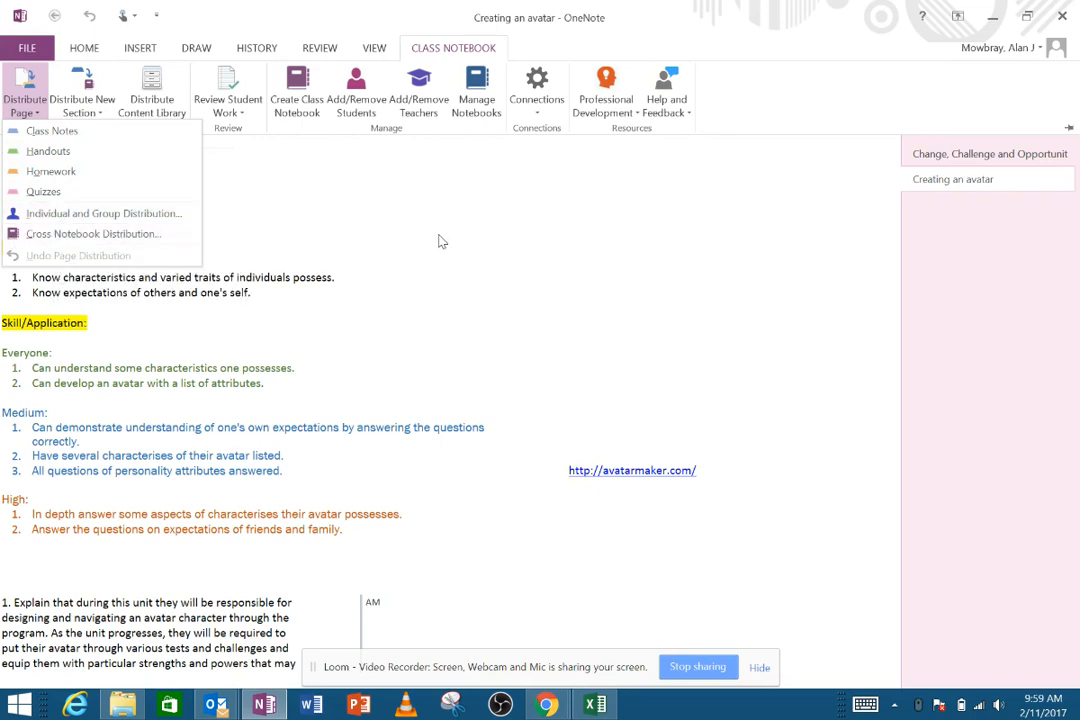
{"action": "left_click", "coordinate": [476, 291]}
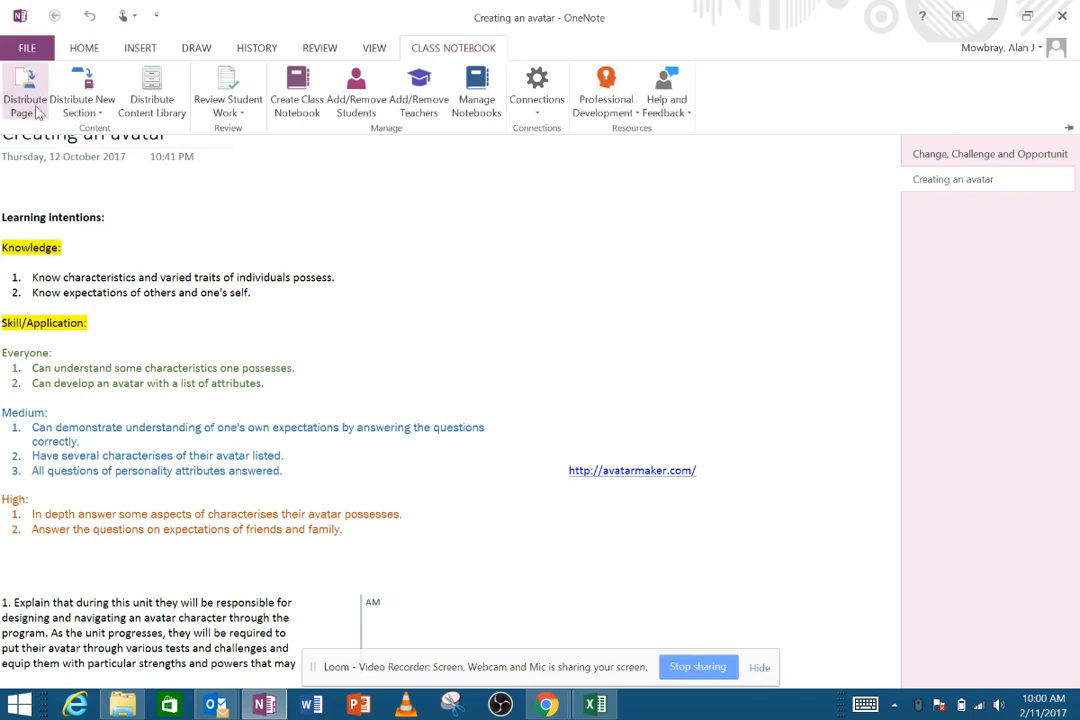
{"action": "left_click", "coordinate": [468, 301]}
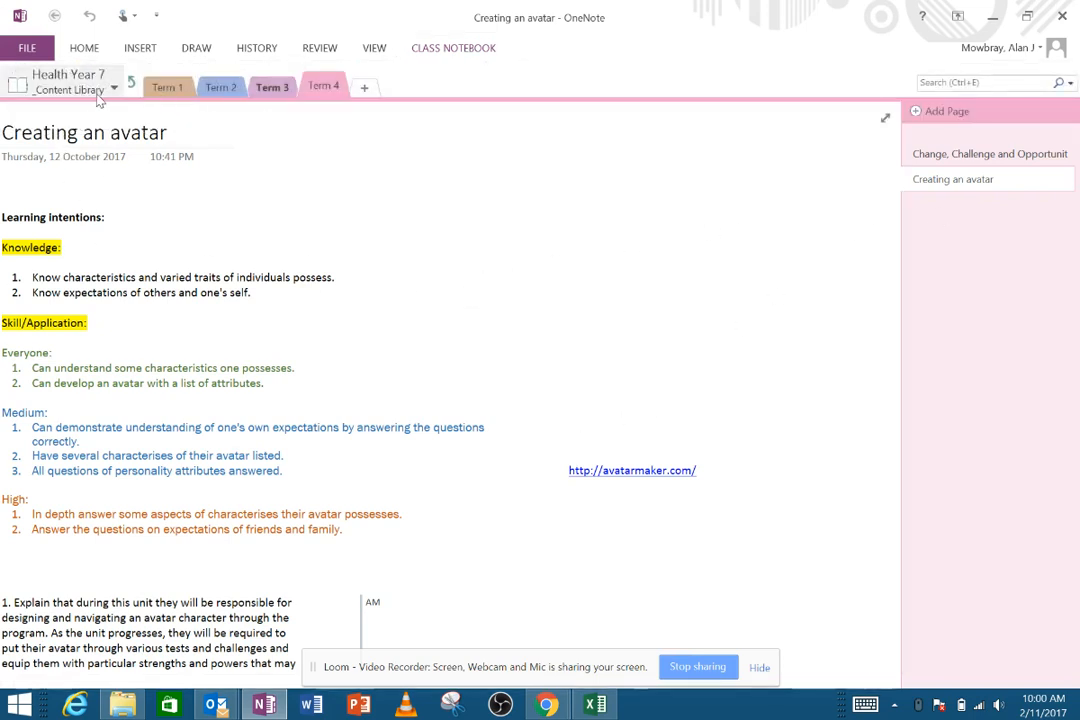
{"action": "scroll", "coordinate": [492, 308], "scroll_direction": "down", "scroll_amount": 3}
{"action": "scroll", "coordinate": [492, 308], "scroll_direction": "up", "scroll_amount": 3}
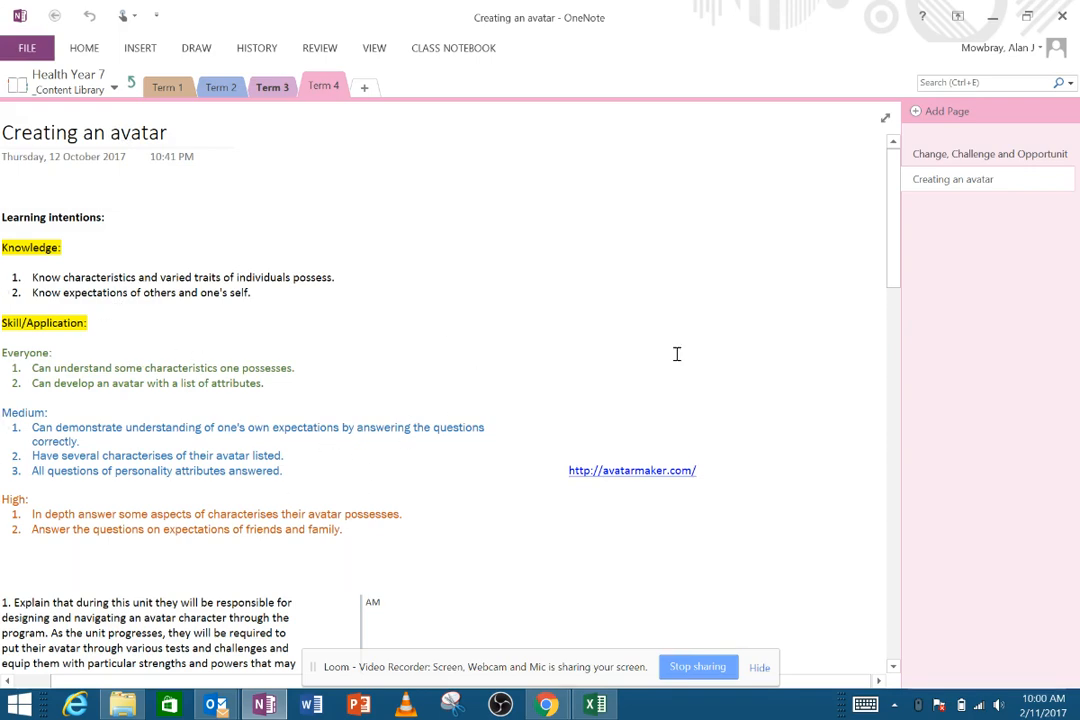
{"action": "scroll", "coordinate": [679, 356], "scroll_direction": "down", "scroll_amount": 3}
{"action": "scroll", "coordinate": [677, 354], "scroll_direction": "up", "scroll_amount": 3}
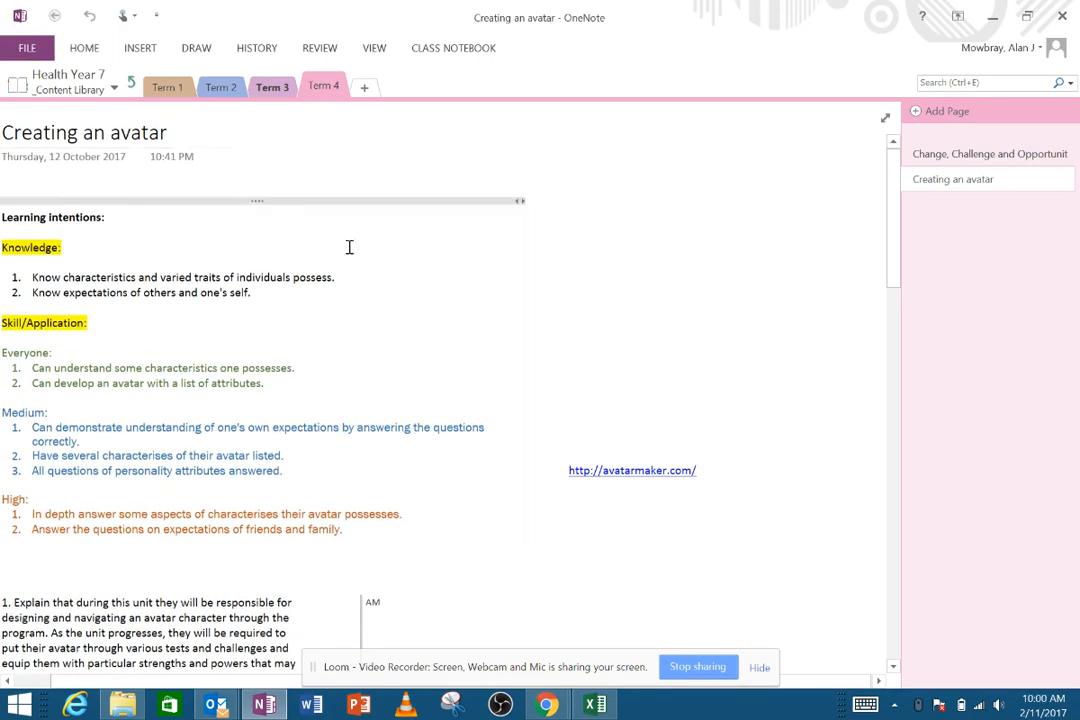
- Distribute the "Creating an avatar" page to the students' Class Notes sections
{"action": "left_click", "coordinate": [437, 55]}
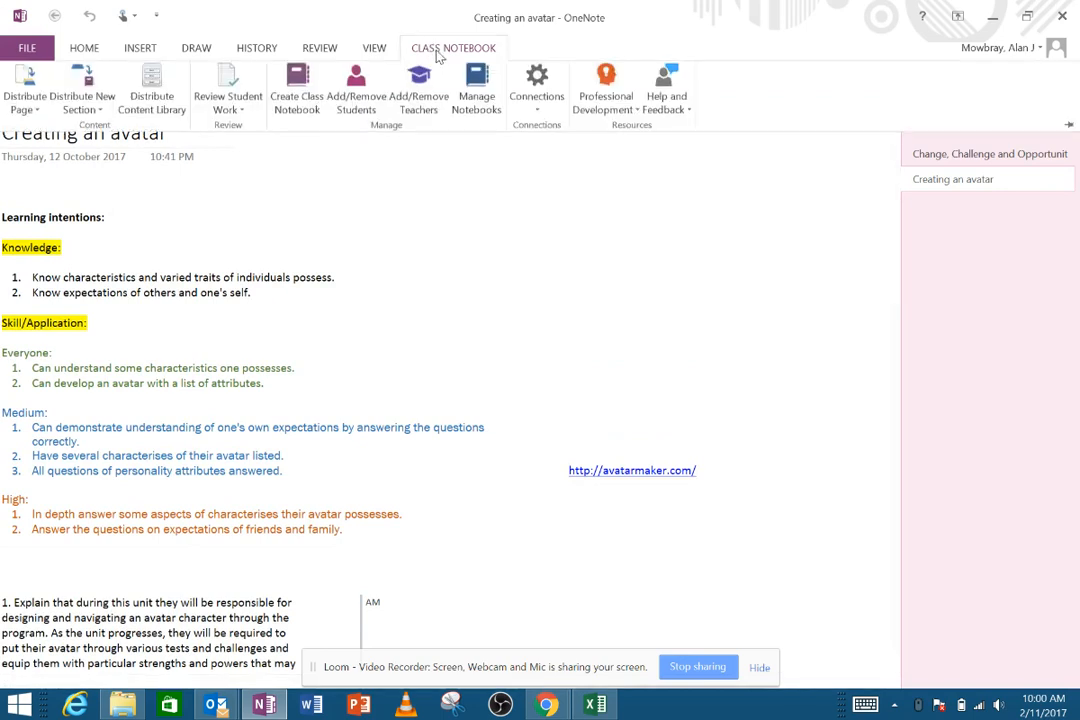
{"action": "left_click", "coordinate": [25, 105]}
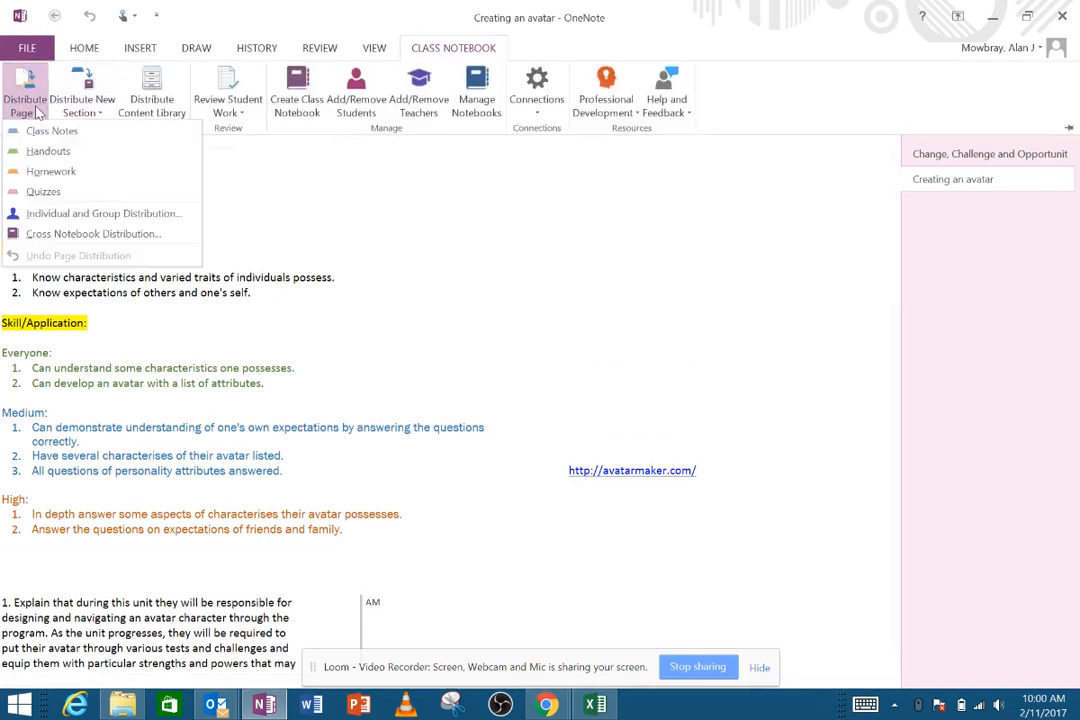
{"action": "left_click", "coordinate": [50, 131]}
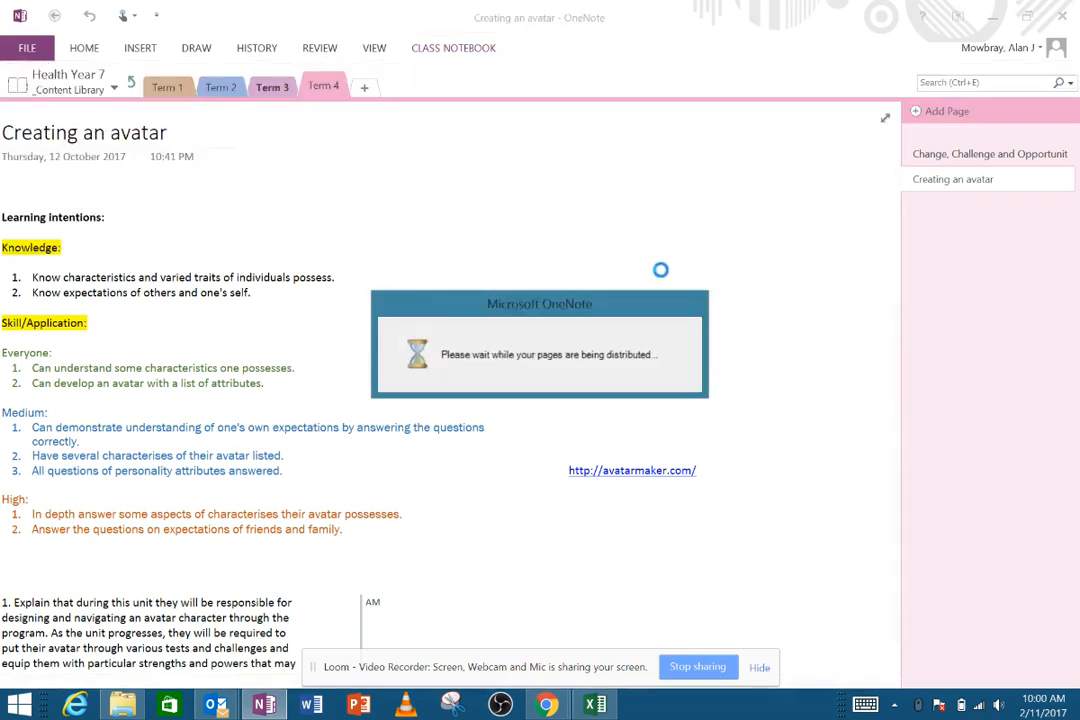
- Leave the Content Library and open a student's section group in the Health Year 7 notebook to check the distributed page
{"action": "left_click", "coordinate": [134, 86]}
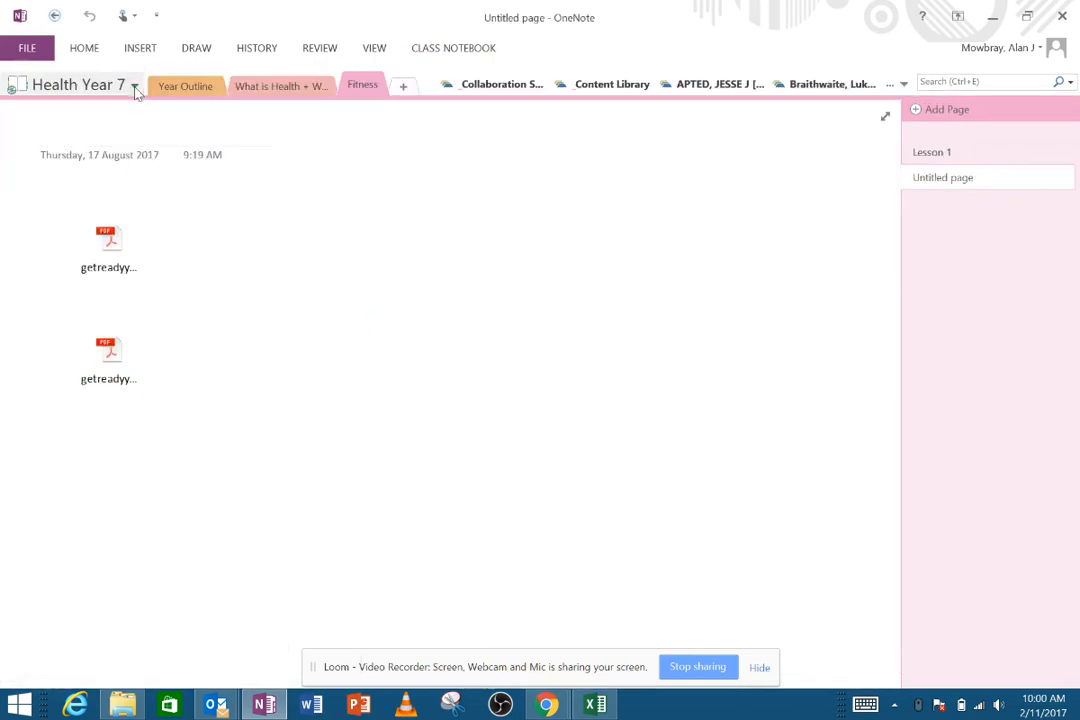
{"action": "left_click", "coordinate": [814, 87]}
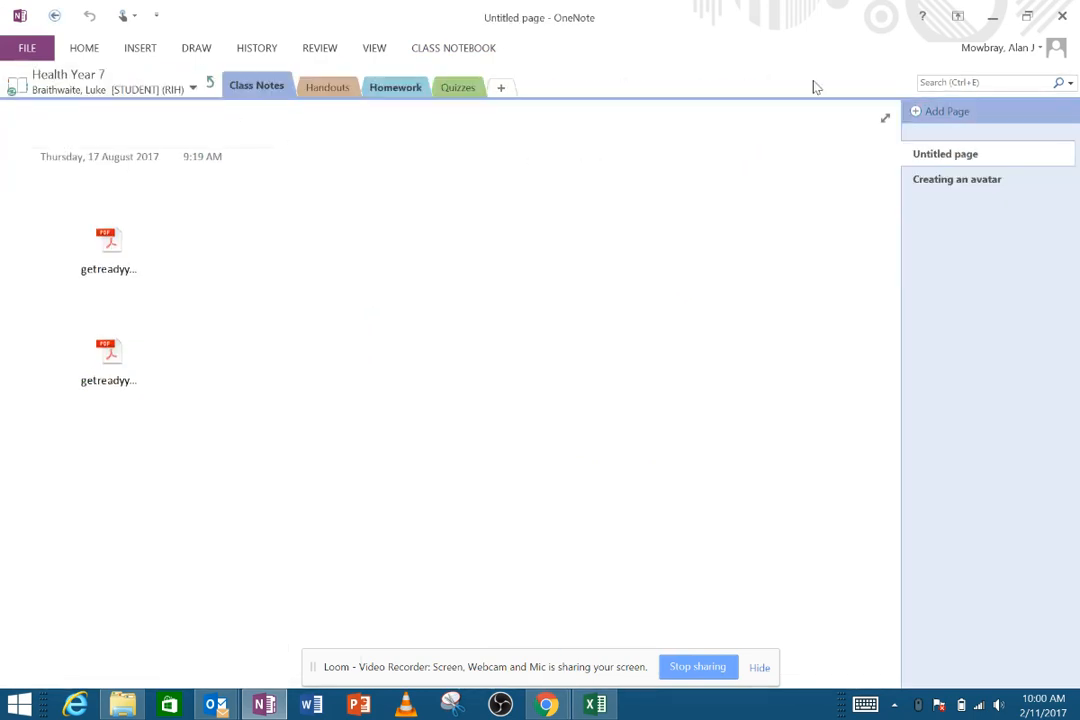
- Open the distributed "Creating an avatar" page in the student's Class Notes section and look through its content
{"action": "left_click", "coordinate": [934, 180]}
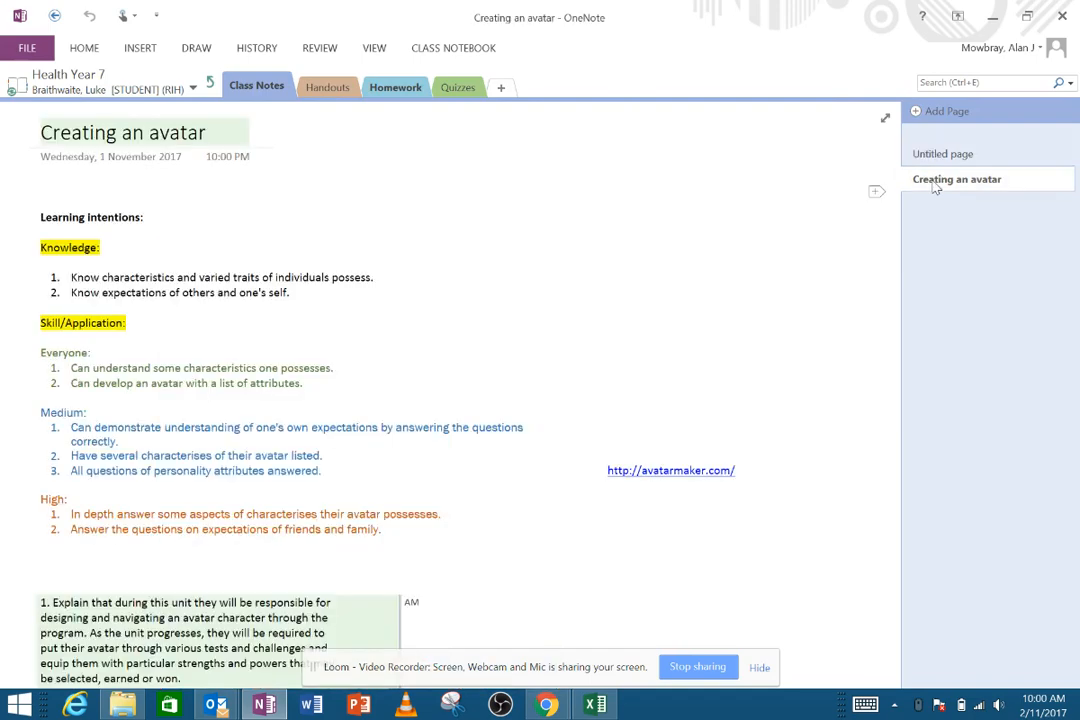
{"action": "scroll", "coordinate": [660, 247], "scroll_direction": "down", "scroll_amount": 5}
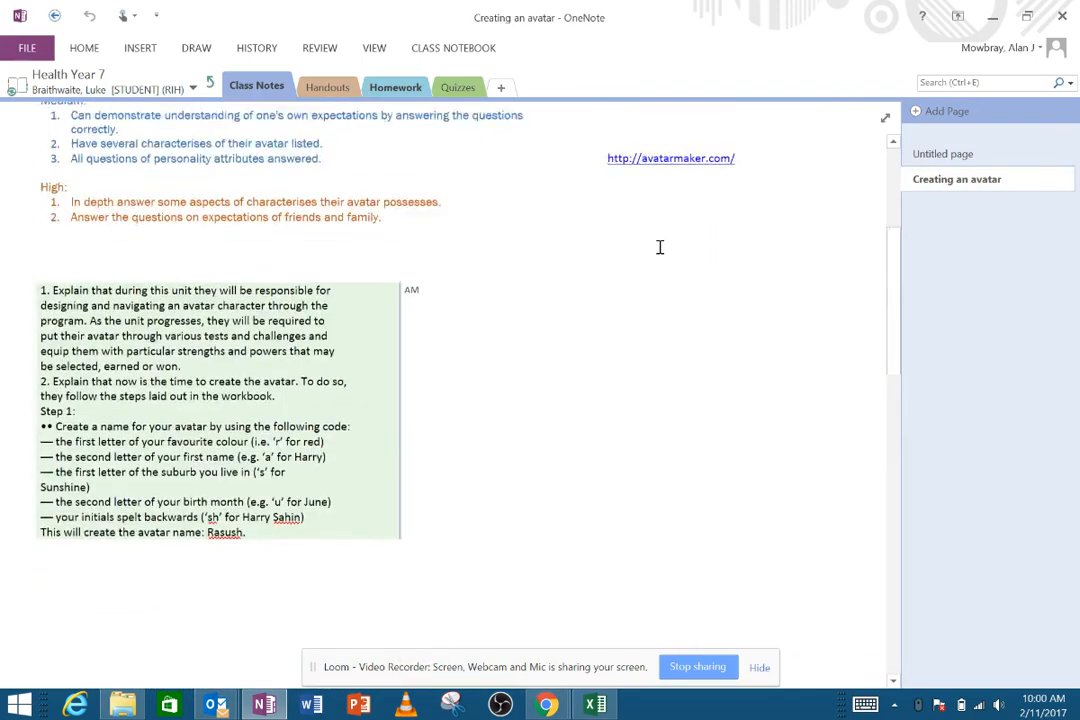
{"action": "scroll", "coordinate": [660, 247], "scroll_direction": "up", "scroll_amount": 2}
- Test editing the word "answering" in the first Medium criterion, then restore its spelling with the suggested correction
{"action": "left_click", "coordinate": [424, 244]}
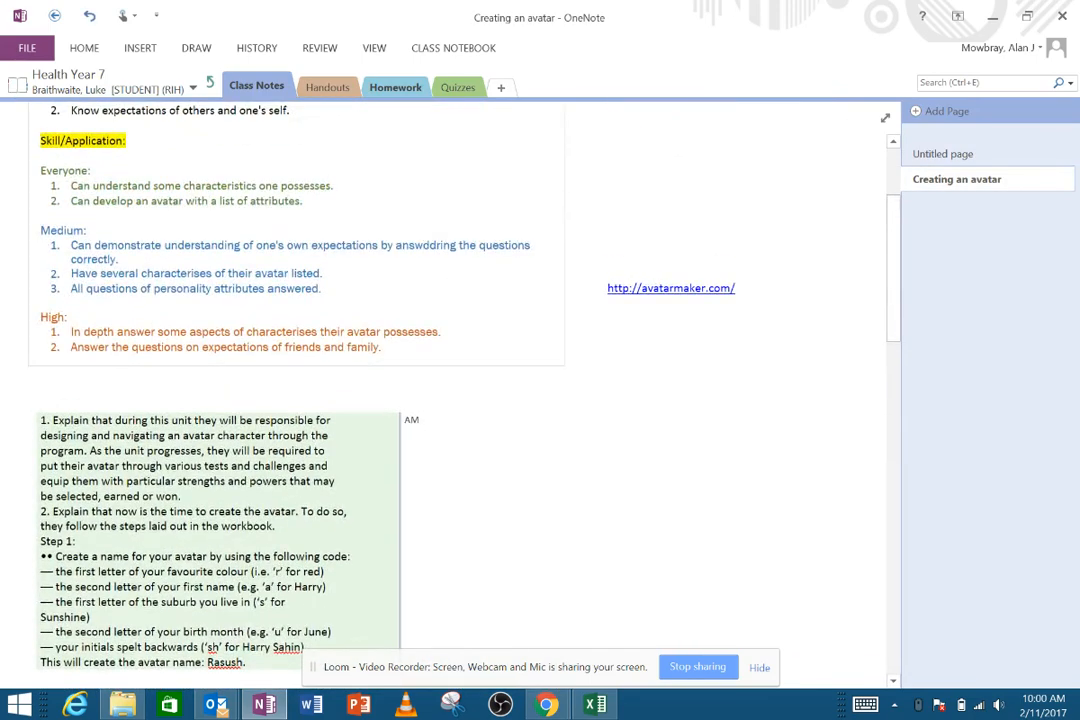
{"action": "key", "text": "BackSpace"}
{"action": "key", "text": "BackSpace"}
{"action": "type", "text": "e"}
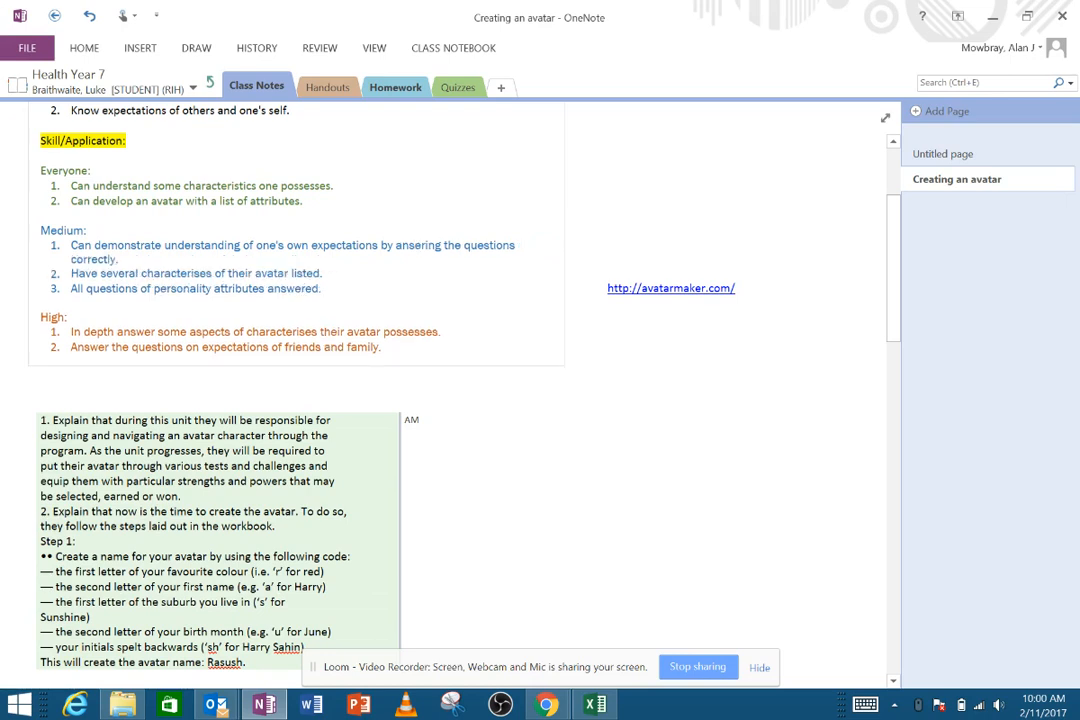
{"action": "left_click", "coordinate": [650, 318]}
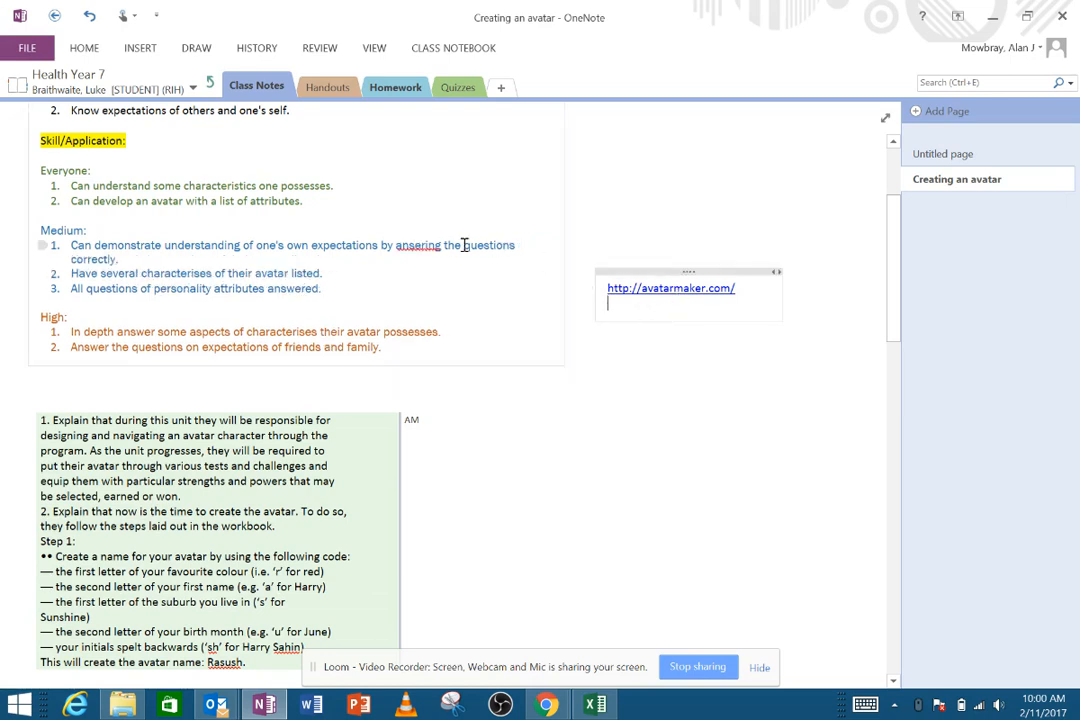
{"action": "right_click", "coordinate": [408, 246]}
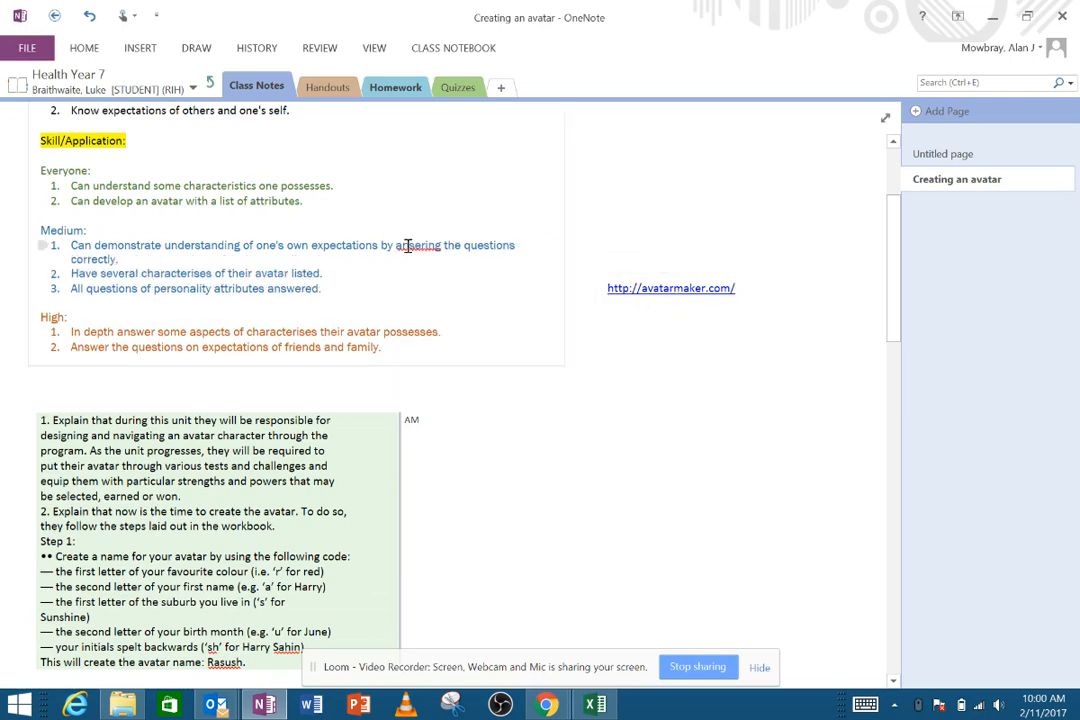
{"action": "left_click", "coordinate": [449, 255]}
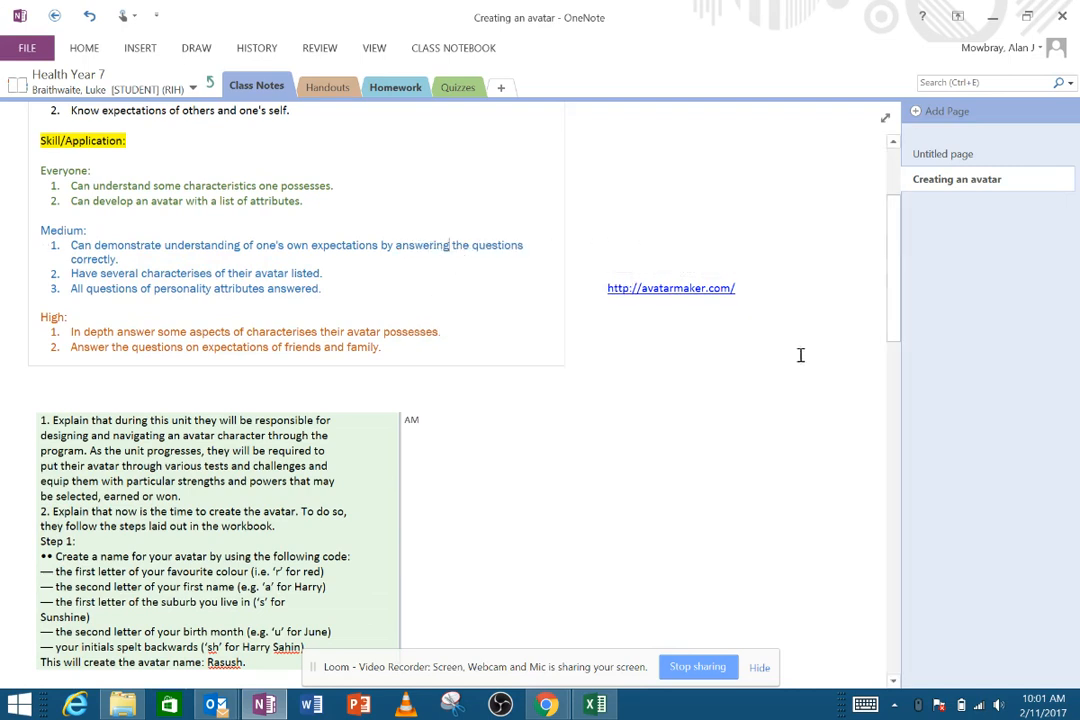
{"action": "left_click", "coordinate": [657, 369]}
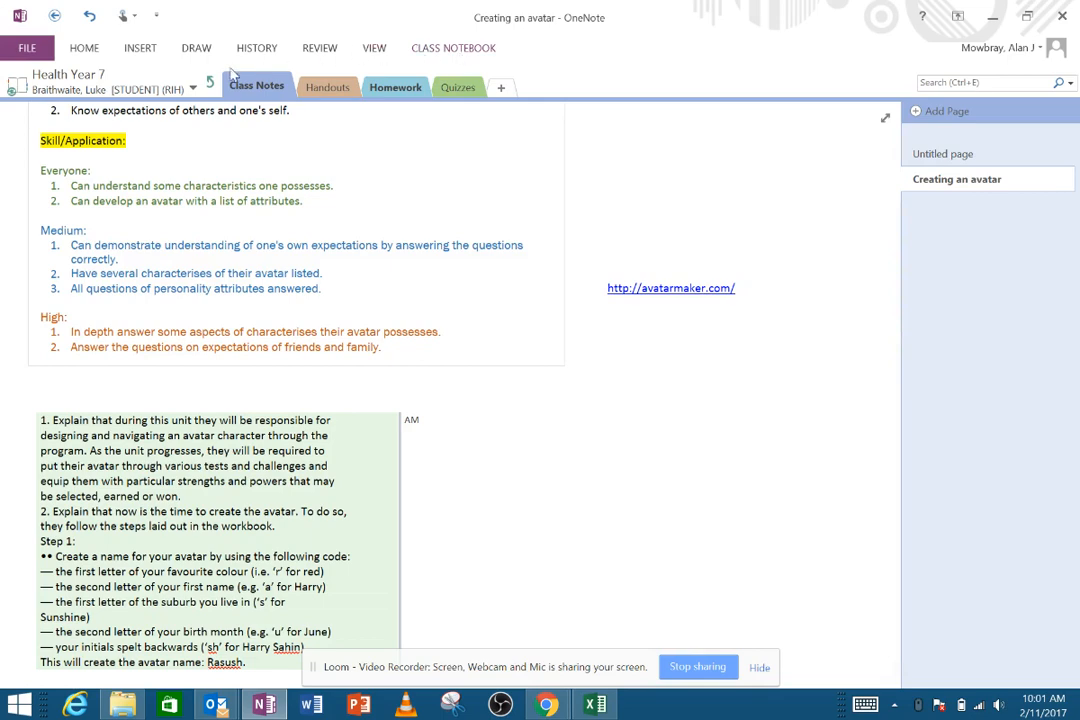
{"action": "scroll", "coordinate": [554, 394], "scroll_direction": "down", "scroll_amount": 2}
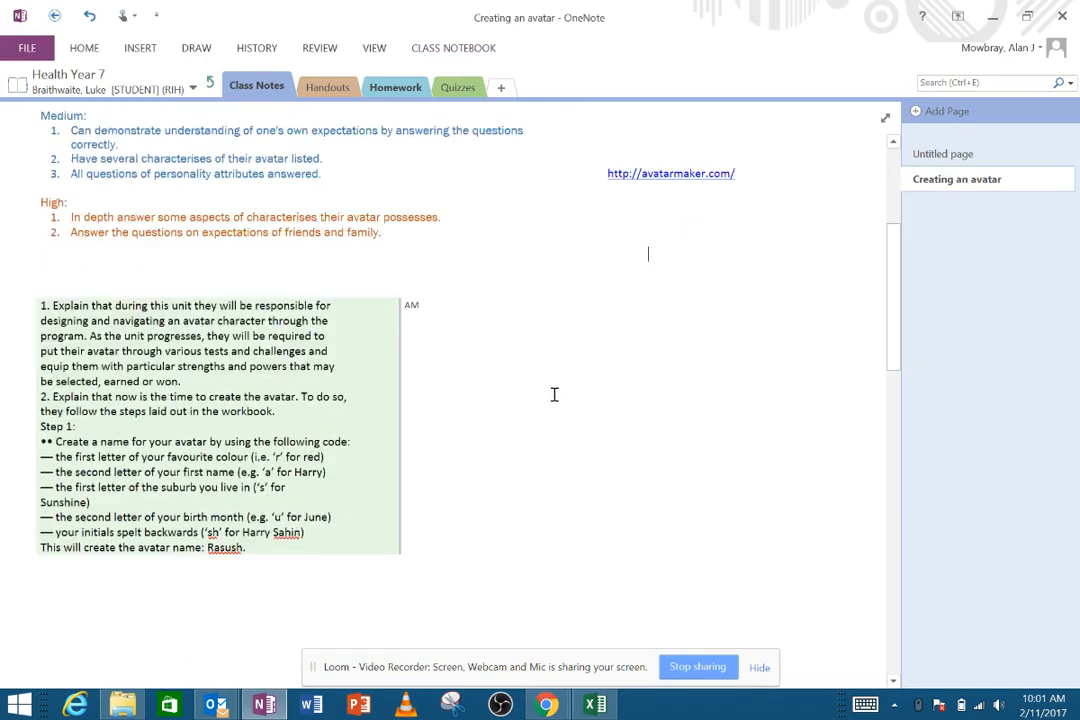
{"action": "scroll", "coordinate": [554, 394], "scroll_direction": "up", "scroll_amount": 2}
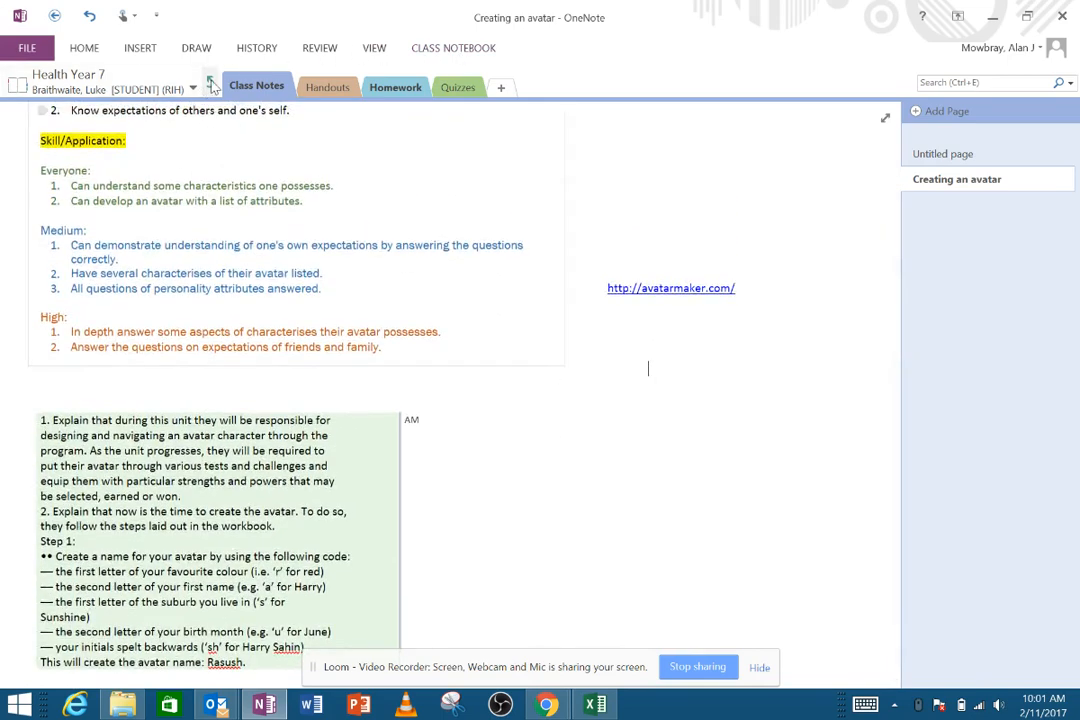
- Leave the student's section group and return to the end of the "Creating an avatar" instructions in the Content Library's Term 4 section
{"action": "left_click", "coordinate": [209, 86]}
{"action": "left_click", "coordinate": [576, 87]}
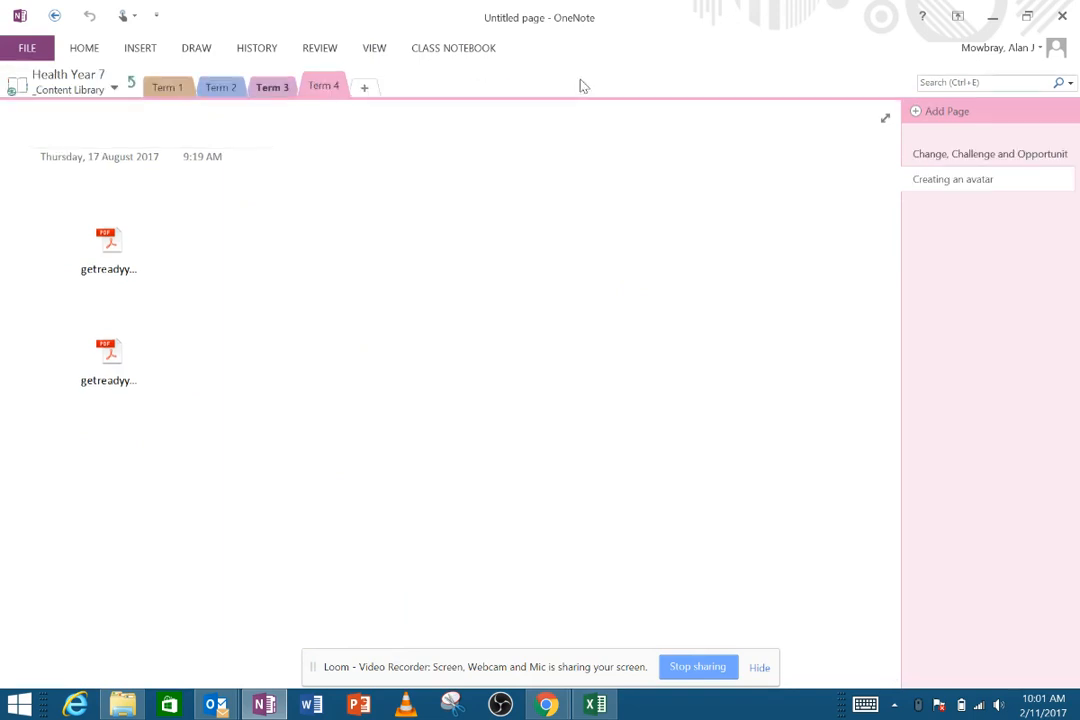
{"action": "scroll", "coordinate": [511, 487], "scroll_direction": "down", "scroll_amount": 5}
{"action": "scroll", "coordinate": [511, 487], "scroll_direction": "down", "scroll_amount": 3}
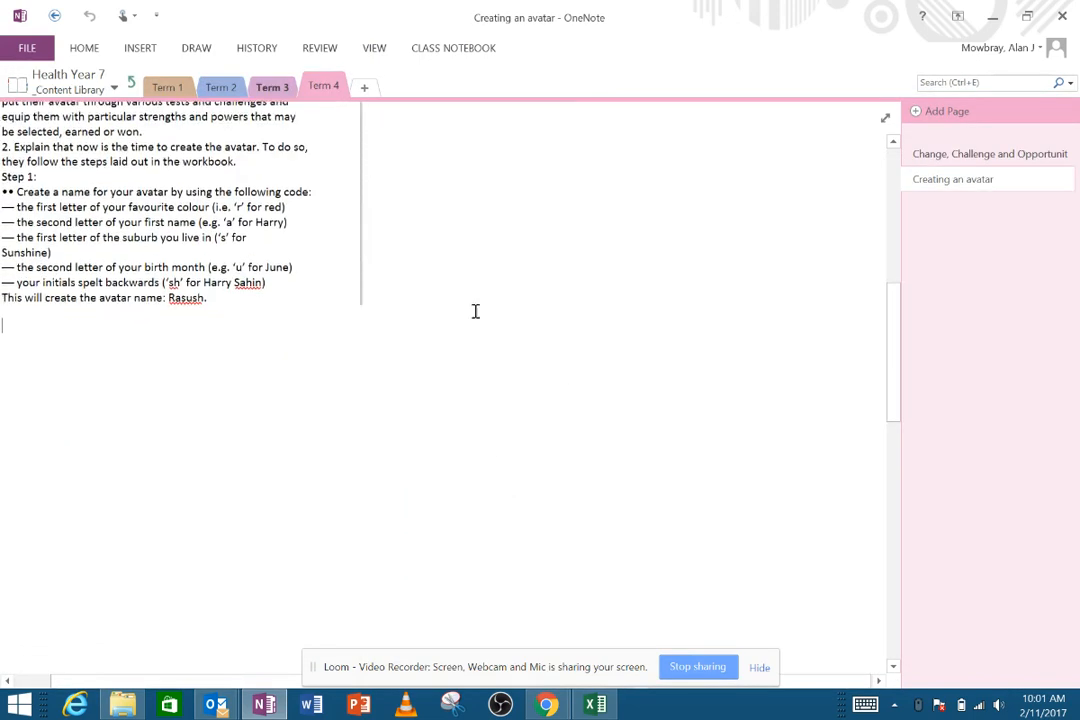
- Try to insert the "Create your own avatar" PDF from Downloads as a picture, listing all file types
{"action": "left_click", "coordinate": [128, 50]}
{"action": "left_click", "coordinate": [291, 90]}
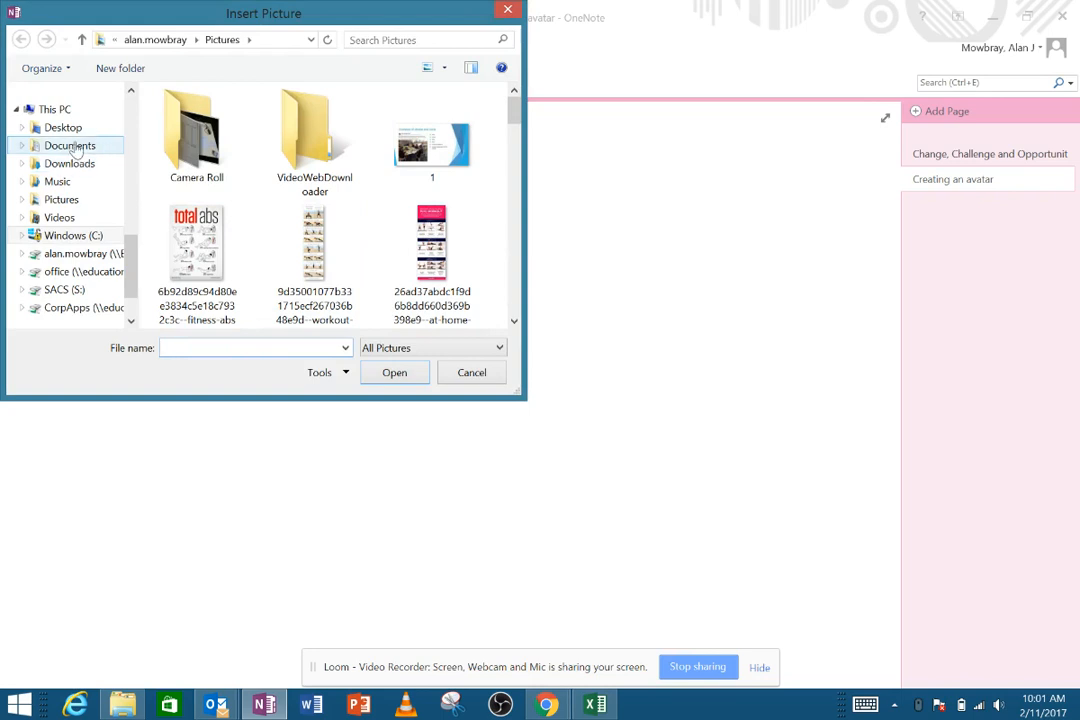
{"action": "left_click", "coordinate": [87, 168]}
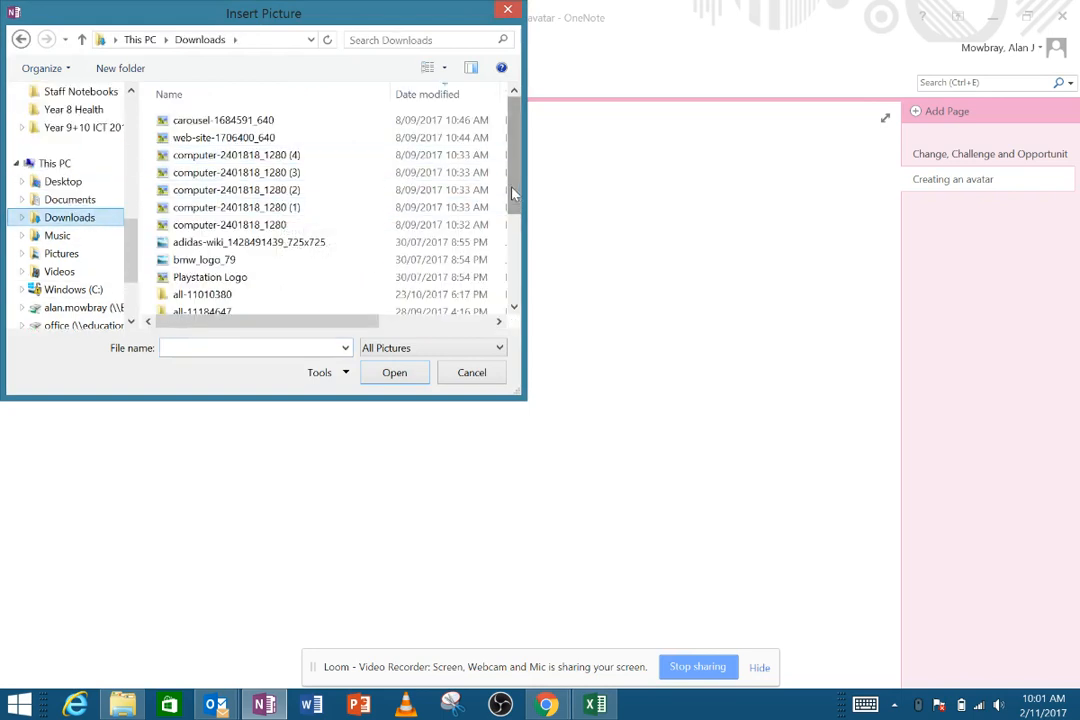
{"action": "left_click_drag", "start_coordinate": [519, 225], "coordinate": [500, 85]}
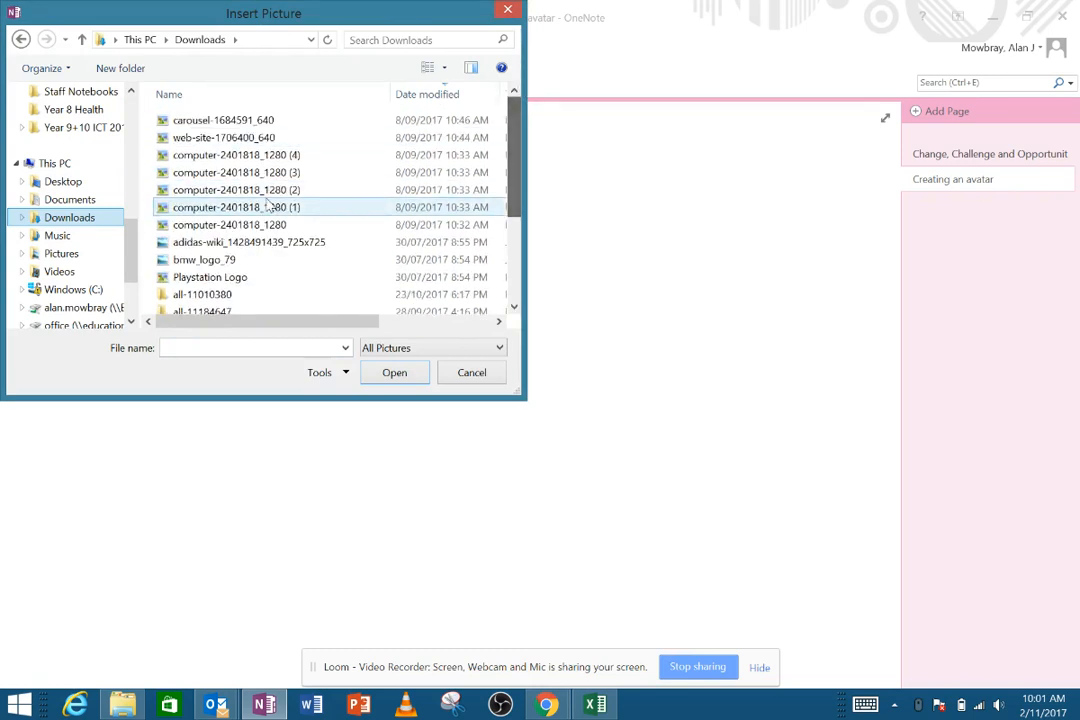
{"action": "left_click", "coordinate": [420, 347]}
{"action": "left_click", "coordinate": [400, 296]}
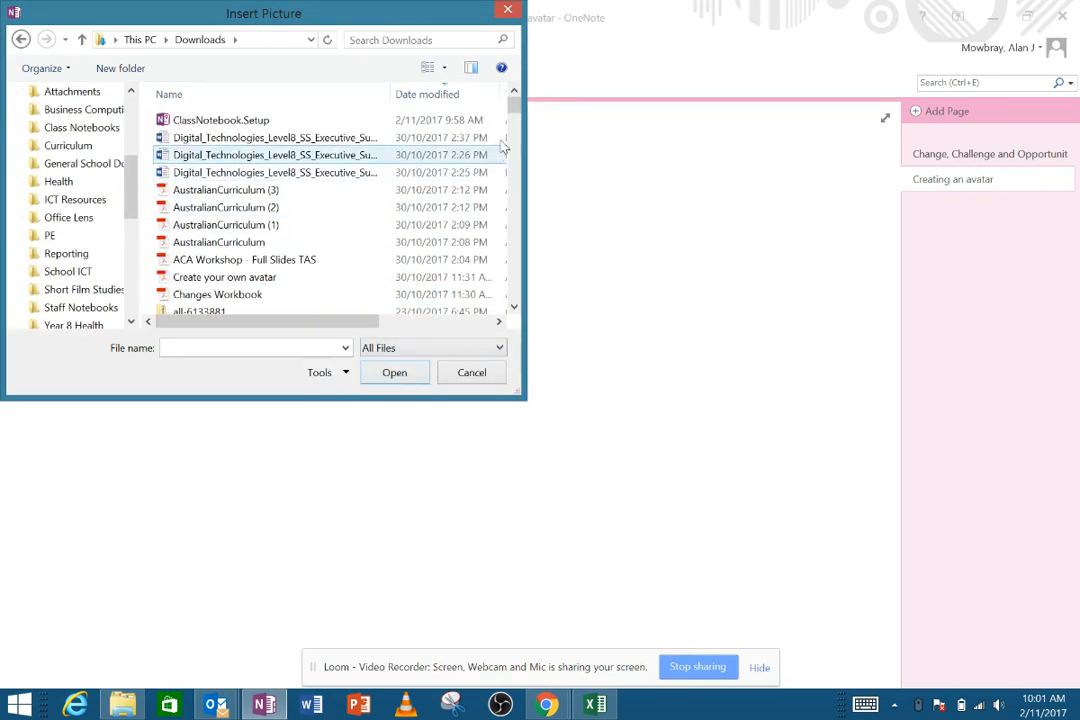
{"action": "left_click", "coordinate": [278, 284]}
{"action": "left_click", "coordinate": [394, 374]}
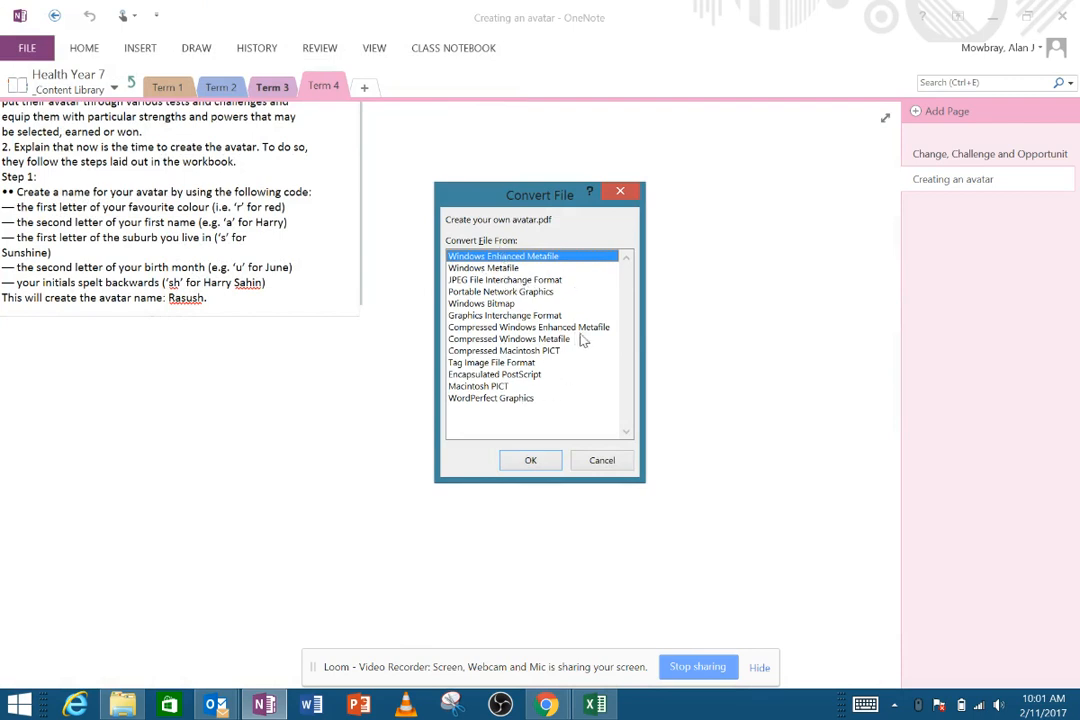
{"action": "left_click", "coordinate": [603, 461]}
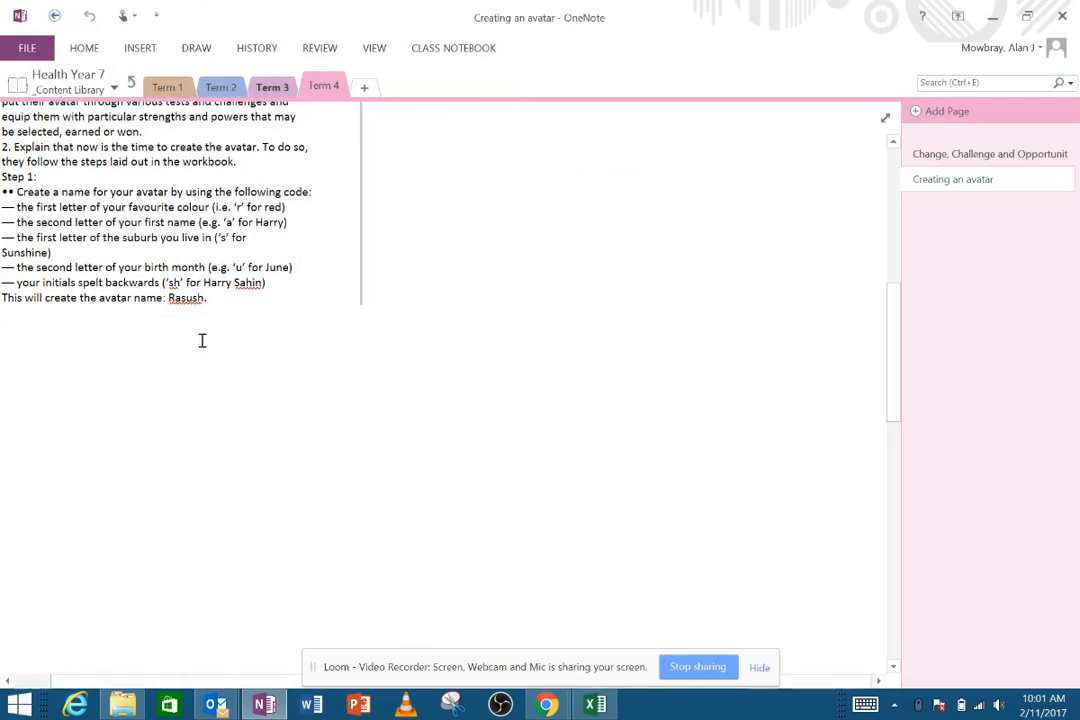
- Insert the "Create your own avatar" PDF from Downloads as a file printout below the page's instructions
{"action": "left_click", "coordinate": [140, 48]}
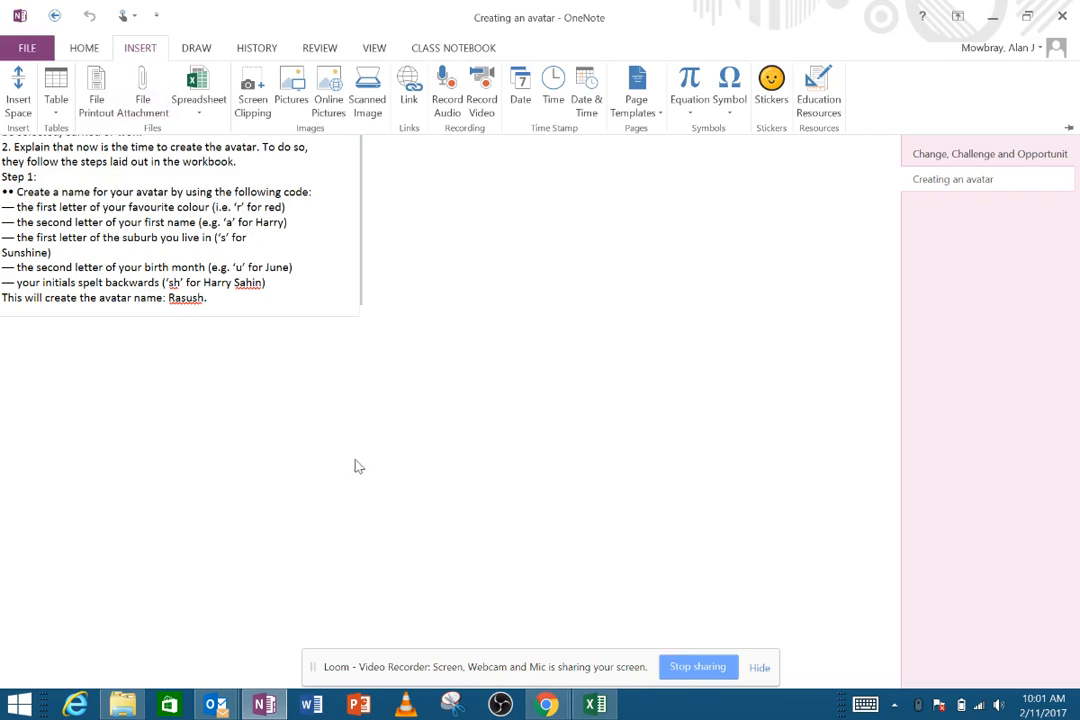
{"action": "left_click", "coordinate": [354, 412]}
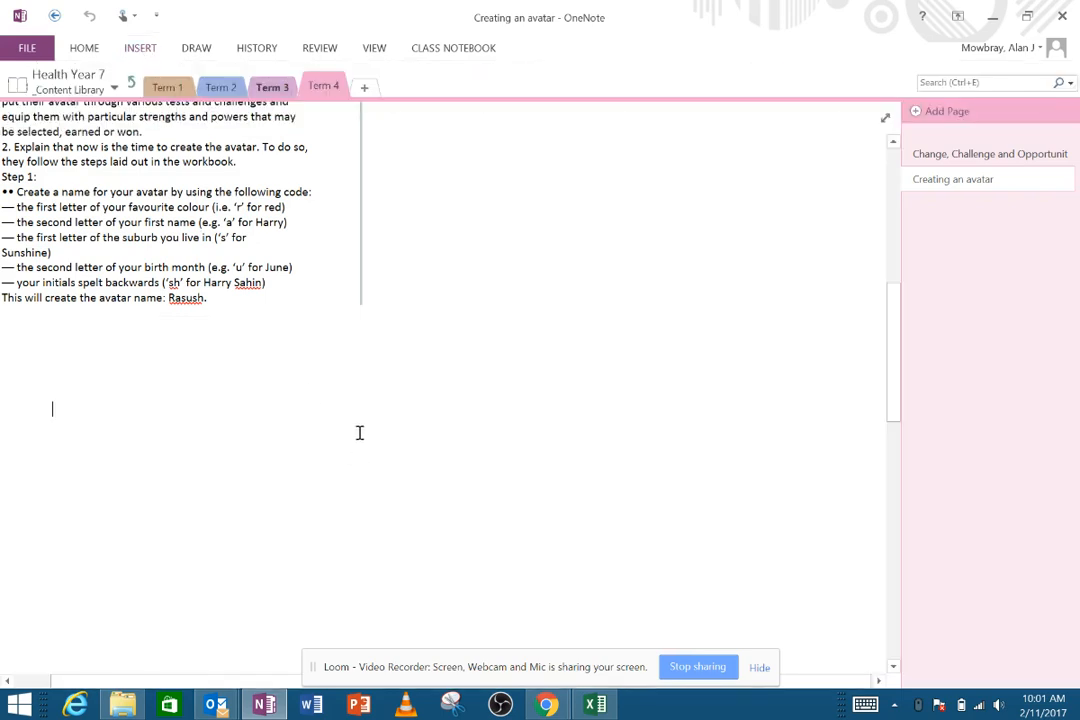
{"action": "left_click", "coordinate": [141, 52]}
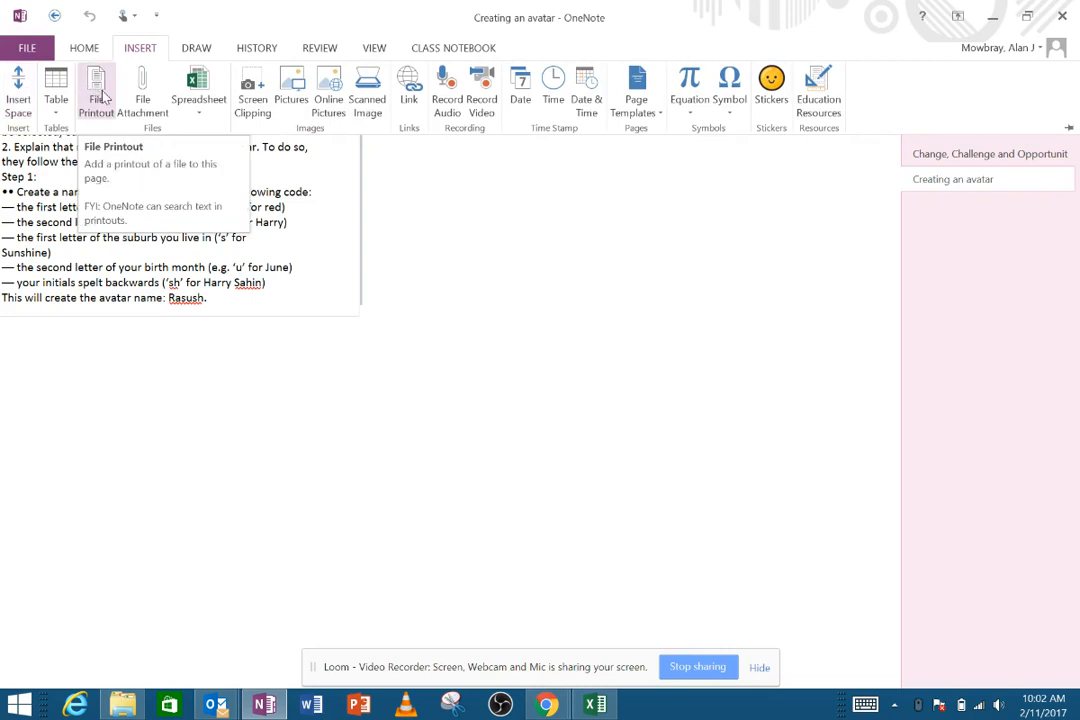
{"action": "left_click", "coordinate": [100, 95]}
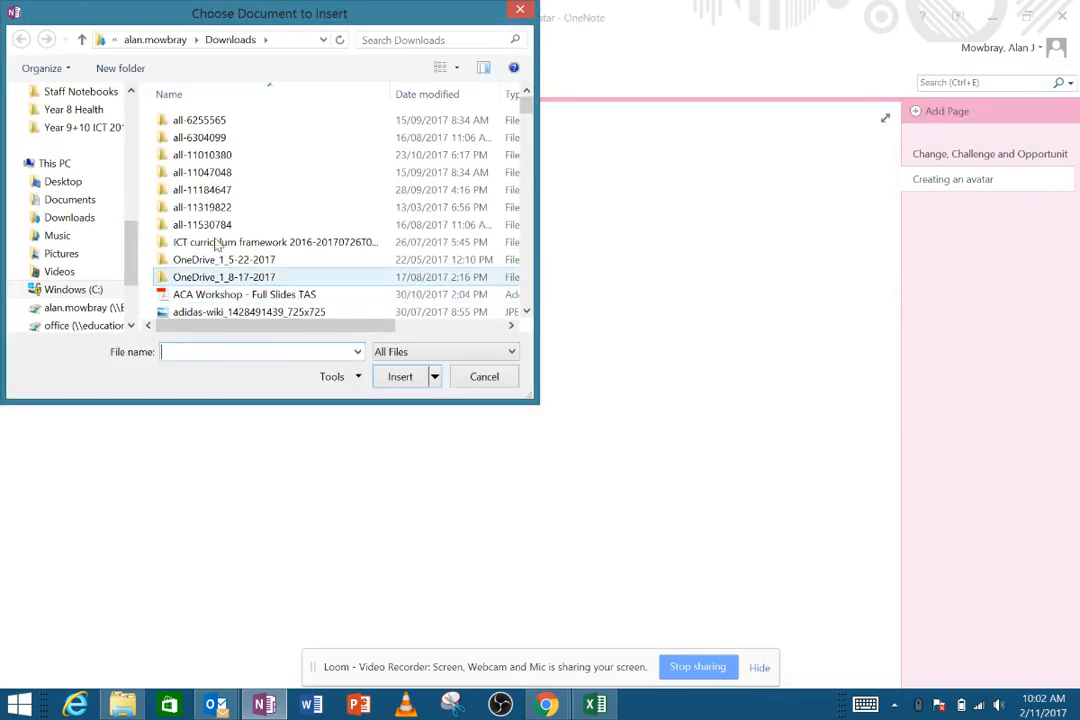
{"action": "left_click", "coordinate": [85, 220]}
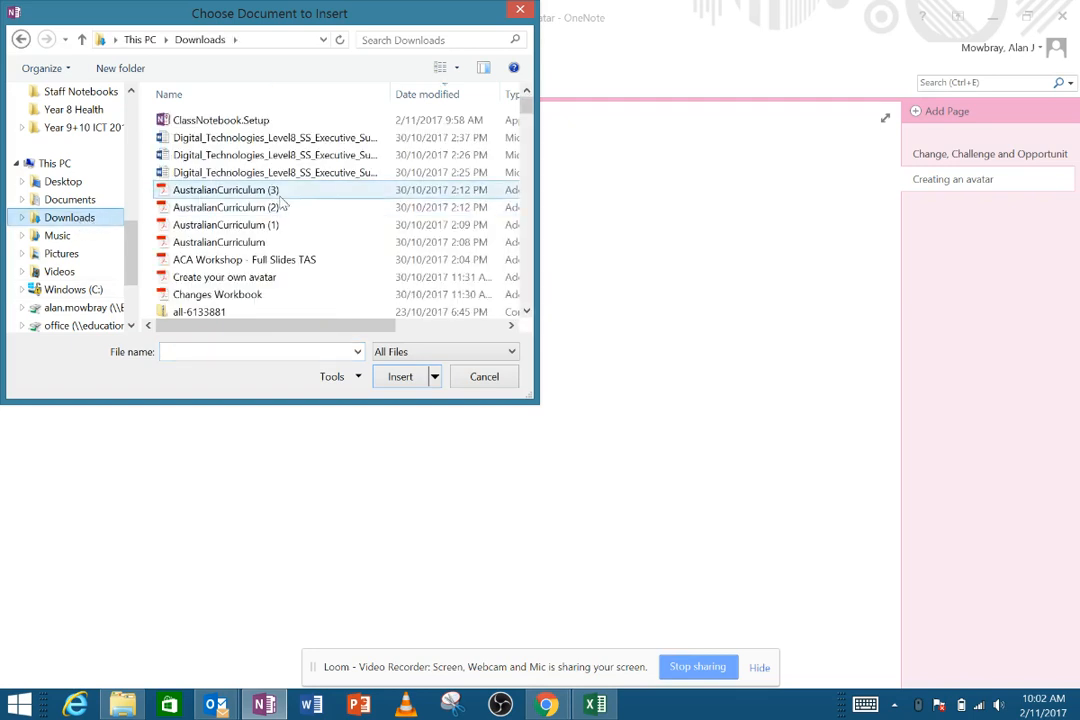
{"action": "left_click", "coordinate": [253, 283]}
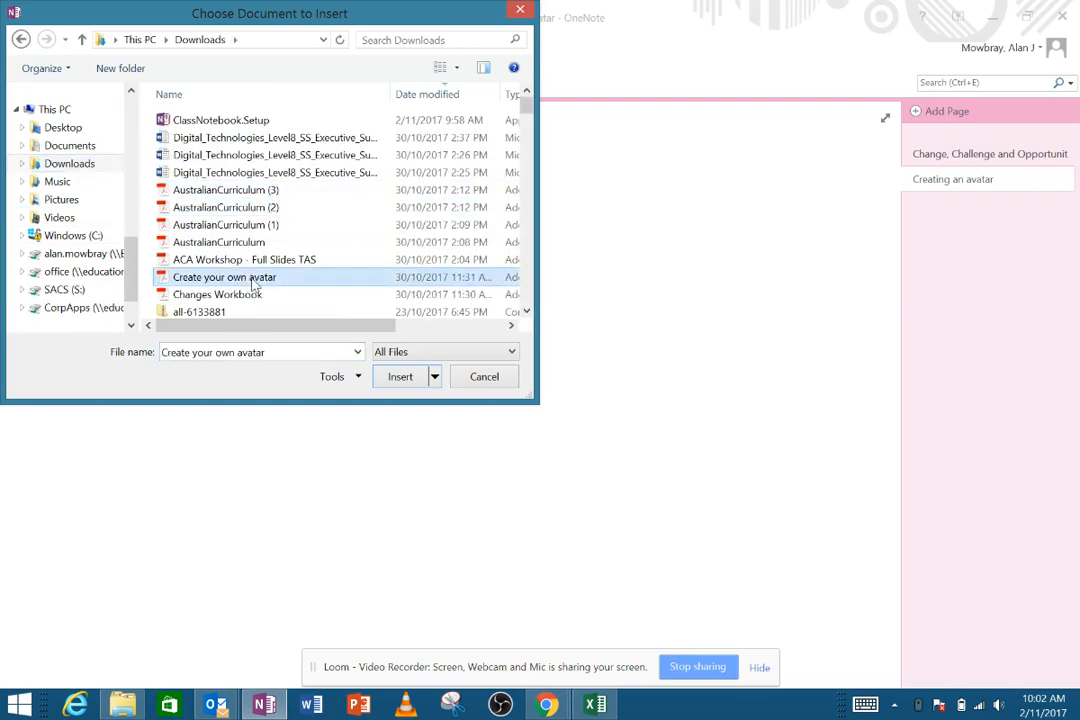
{"action": "left_click", "coordinate": [396, 377]}
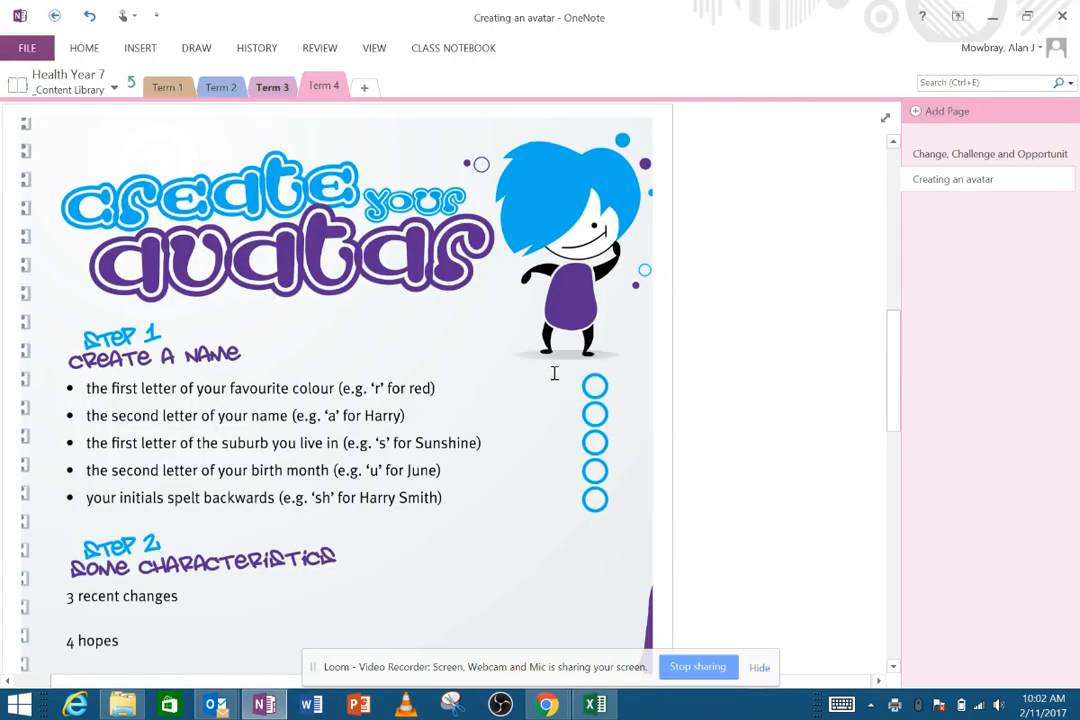
- Look over the inserted avatar worksheet printout and shift it slightly to the right on the page
{"action": "scroll", "coordinate": [746, 372], "scroll_direction": "down", "scroll_amount": 5}
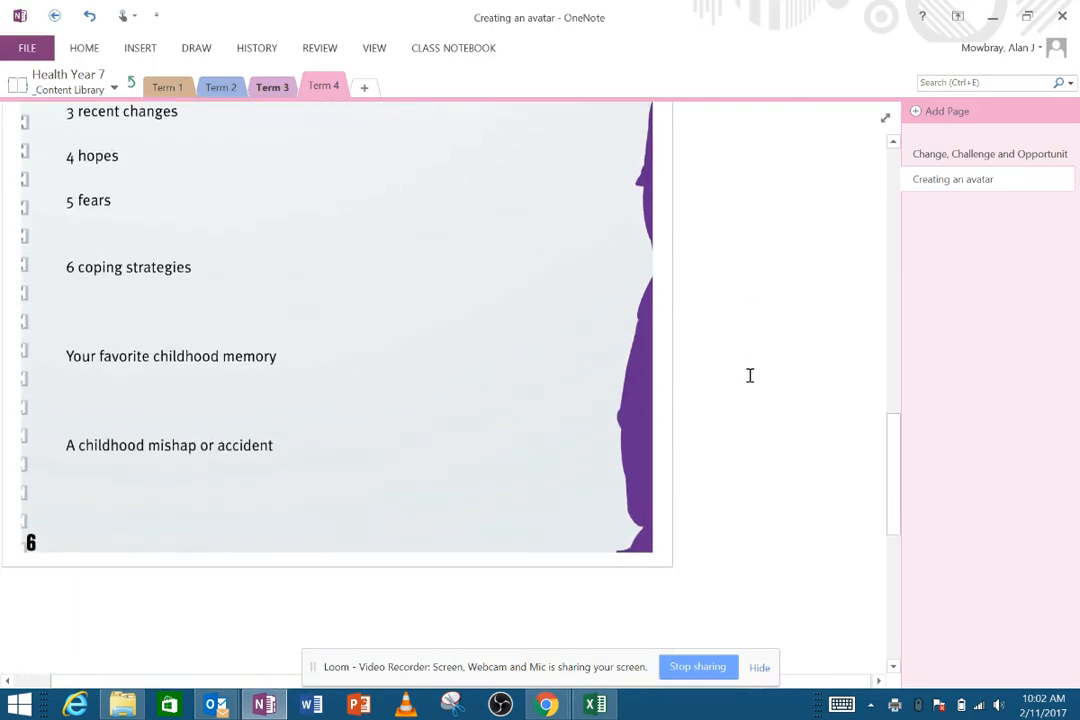
{"action": "scroll", "coordinate": [750, 375], "scroll_direction": "up", "scroll_amount": 7}
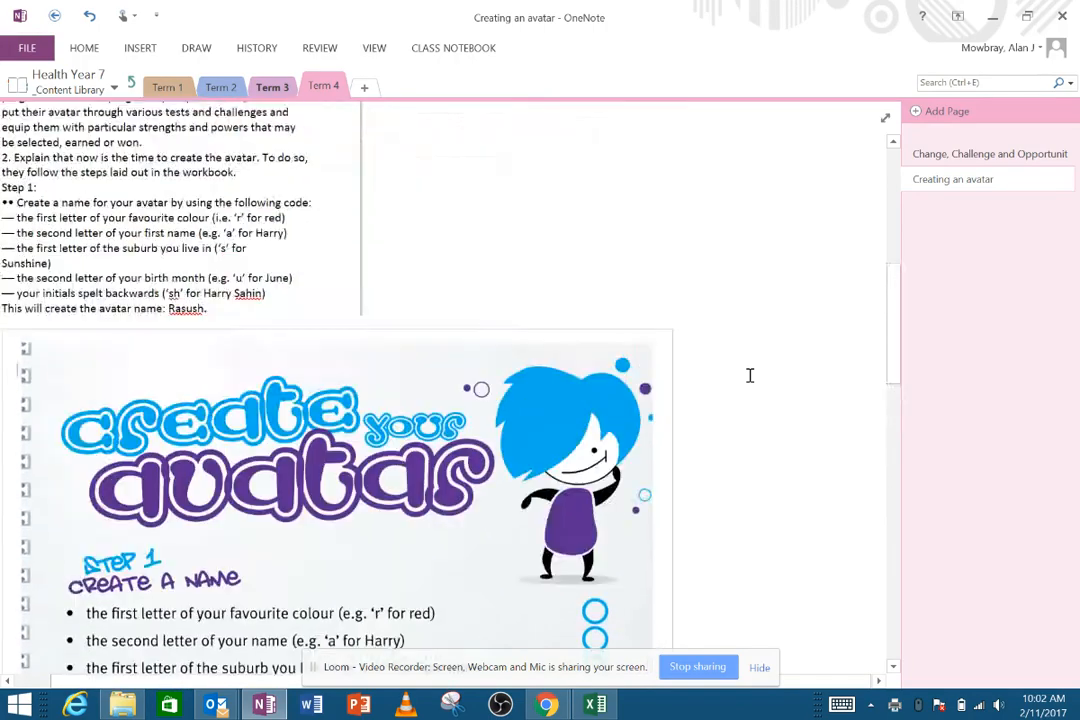
{"action": "scroll", "coordinate": [750, 375], "scroll_direction": "down", "scroll_amount": 5}
{"action": "scroll", "coordinate": [750, 375], "scroll_direction": "up", "scroll_amount": 2}
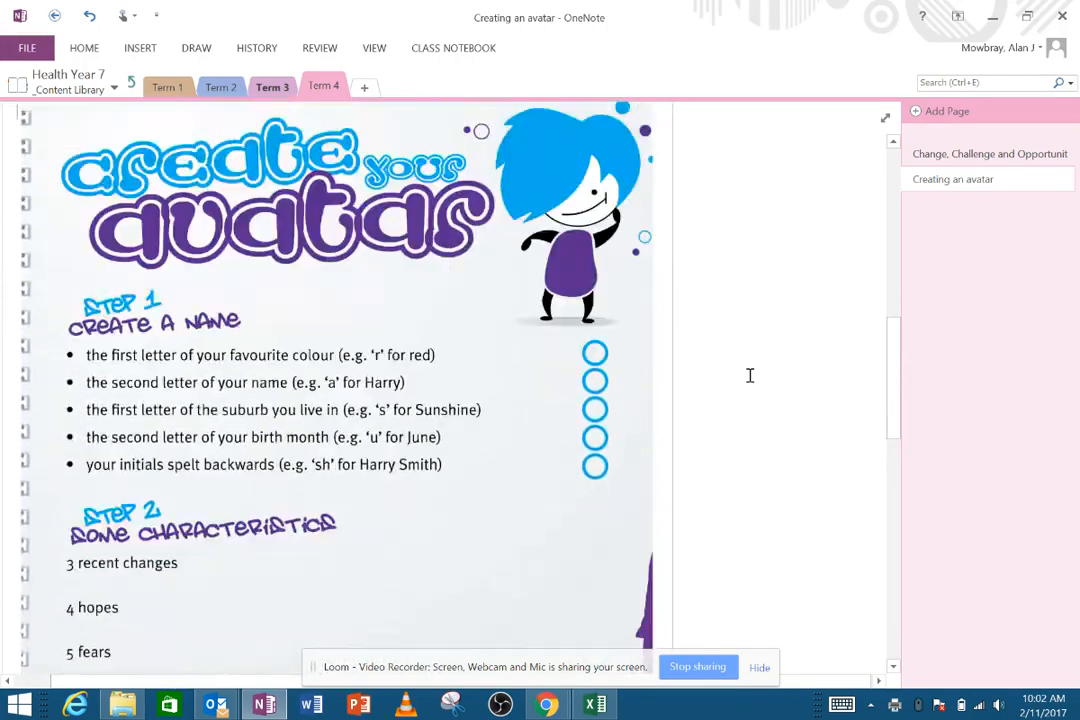
{"action": "scroll", "coordinate": [750, 375], "scroll_direction": "down", "scroll_amount": 3}
{"action": "scroll", "coordinate": [750, 375], "scroll_direction": "down", "scroll_amount": 2}
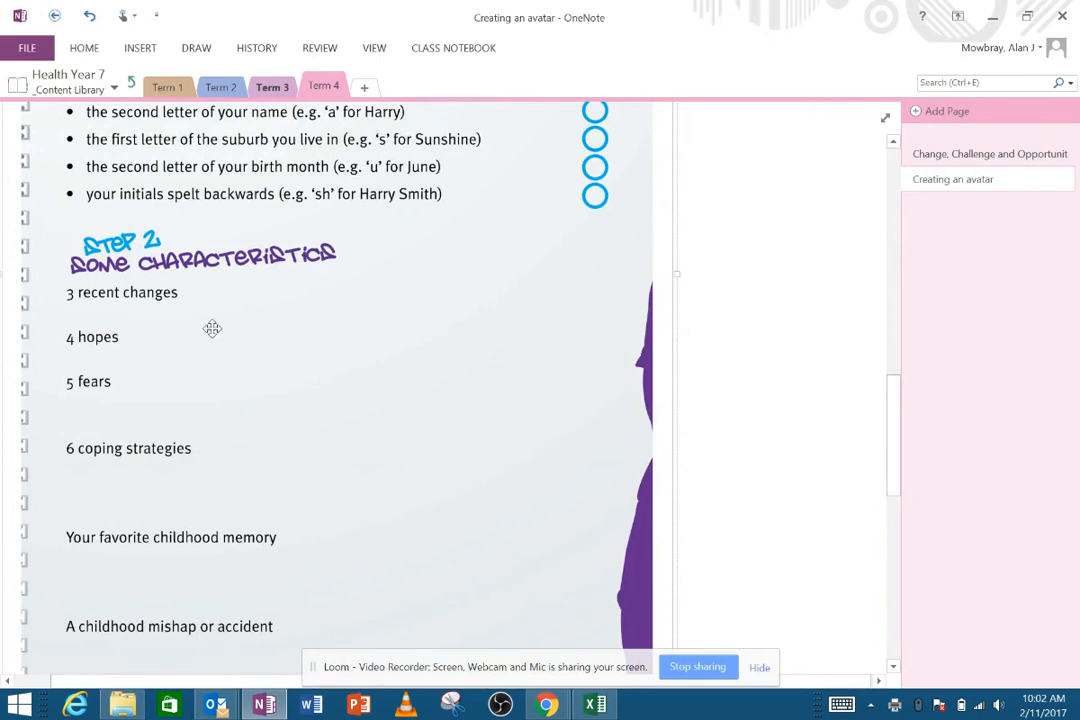
{"action": "left_click_drag", "start_coordinate": [217, 333], "coordinate": [240, 336]}
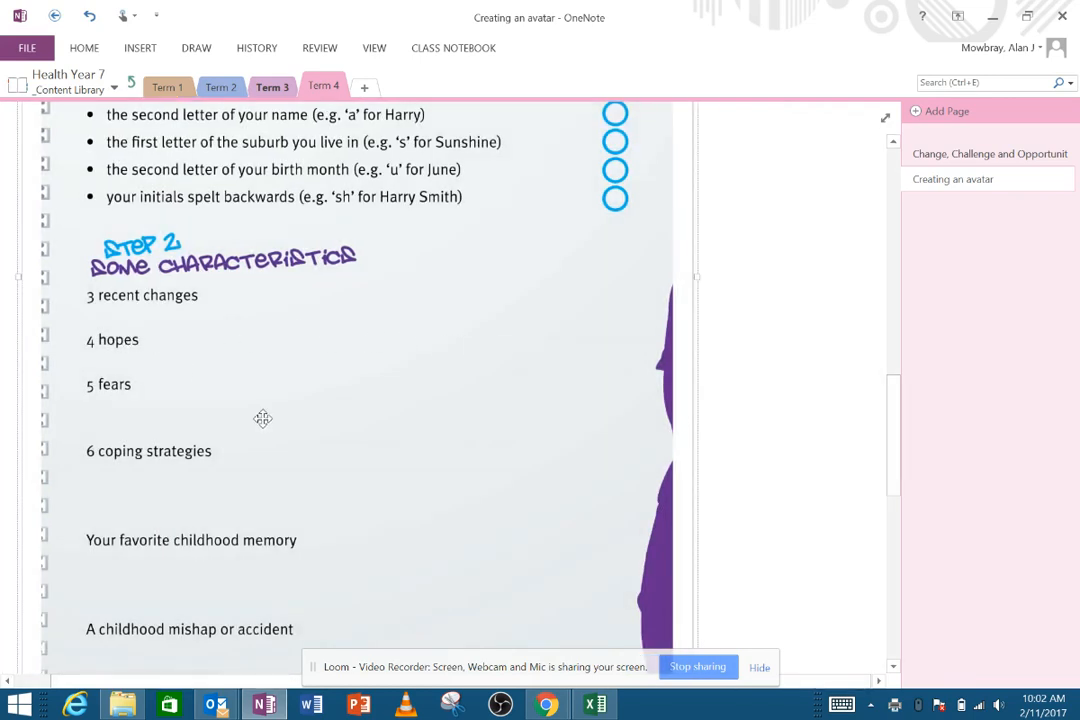
- Add the sample answers "ldjflajdfafdkljlkfdjaksfjl" beneath "3 recent changes" and "dlkjfadjlfjasdlfj" beneath "4 hopes" on the worksheet printout
{"action": "left_click", "coordinate": [217, 297]}
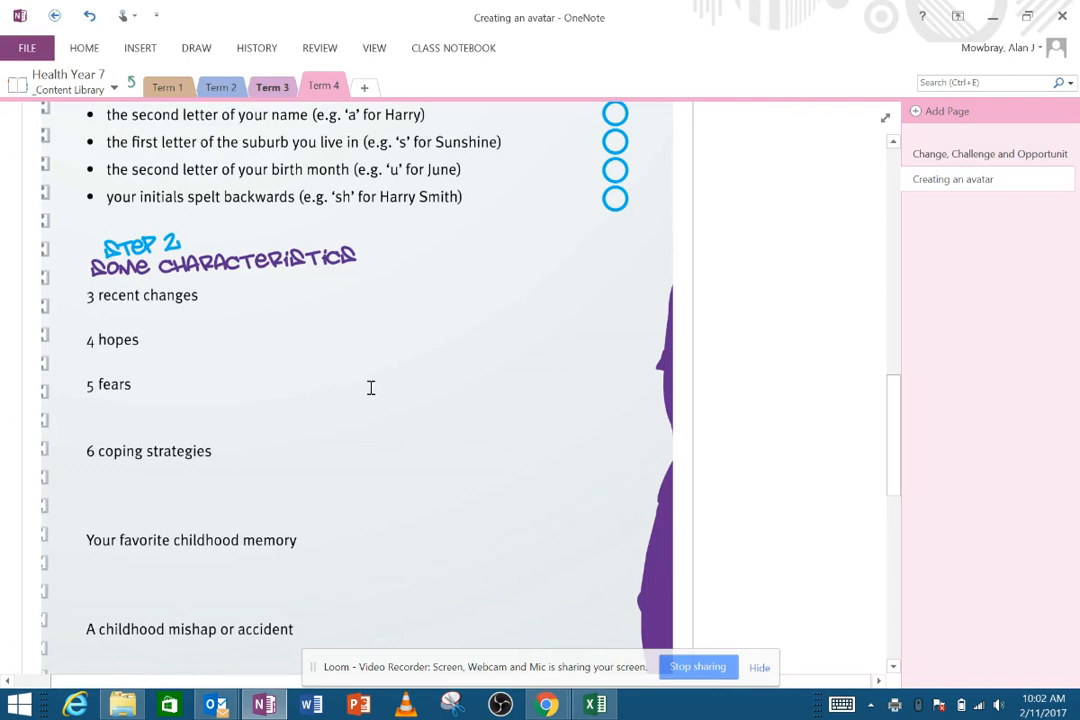
{"action": "type", "text": "ldjflajdfafdkljlkfdjaksfjl"}
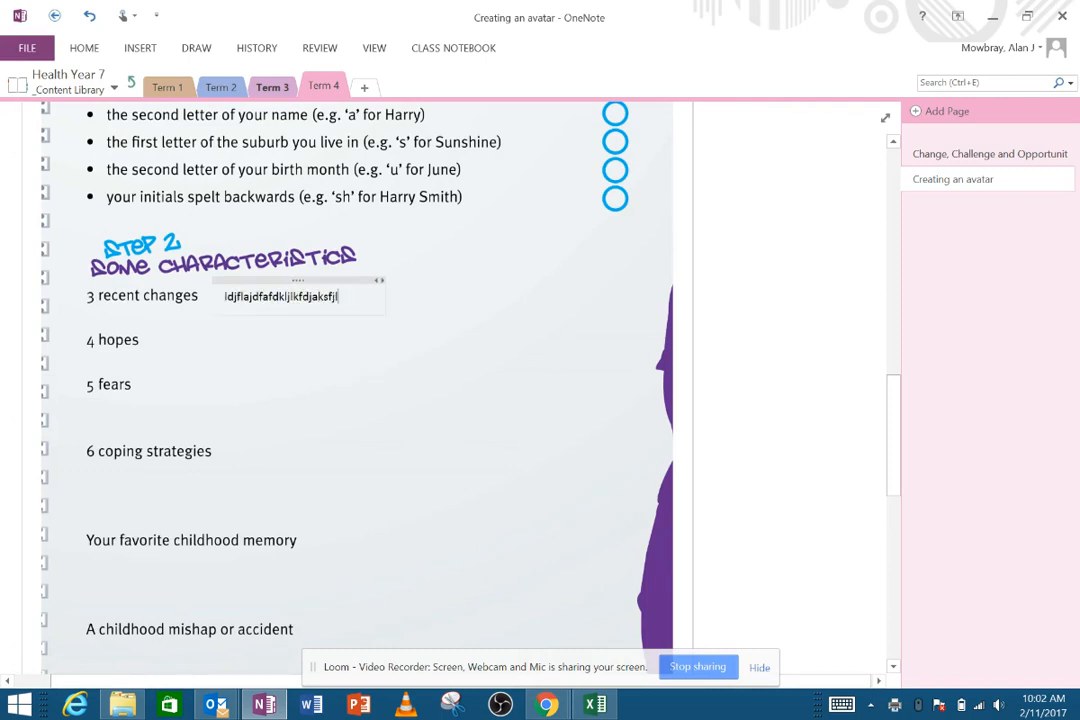
{"action": "left_click", "coordinate": [180, 341]}
{"action": "type", "text": "dlkjfadjlfjasdlfj"}
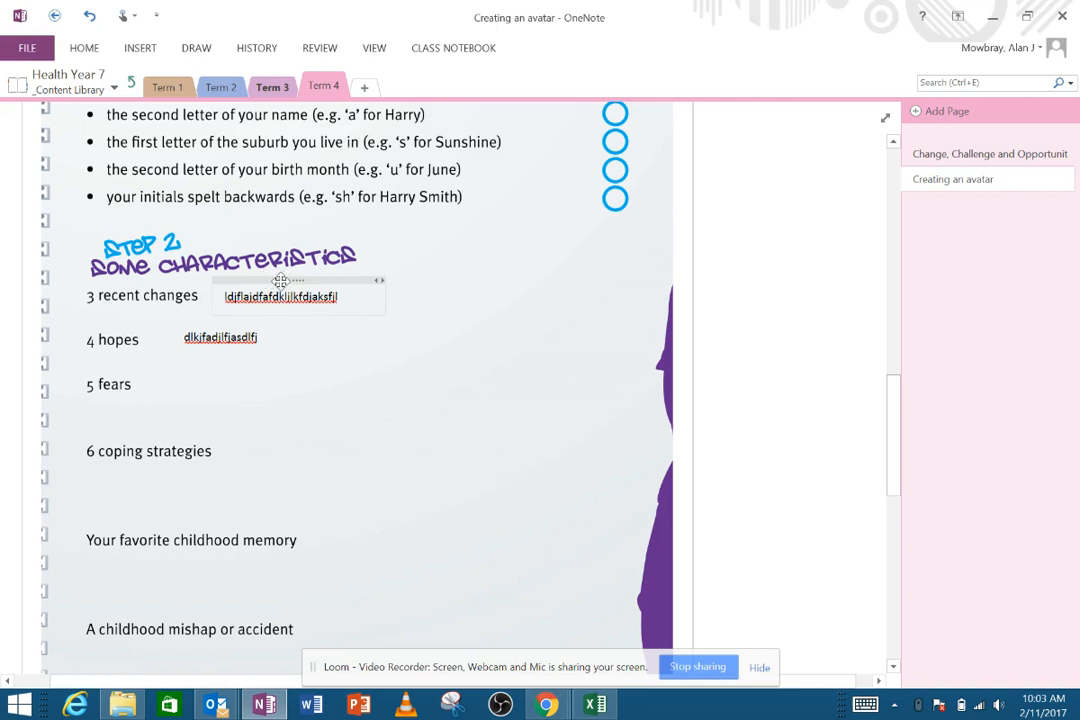
{"action": "left_click_drag", "start_coordinate": [281, 281], "coordinate": [186, 300]}
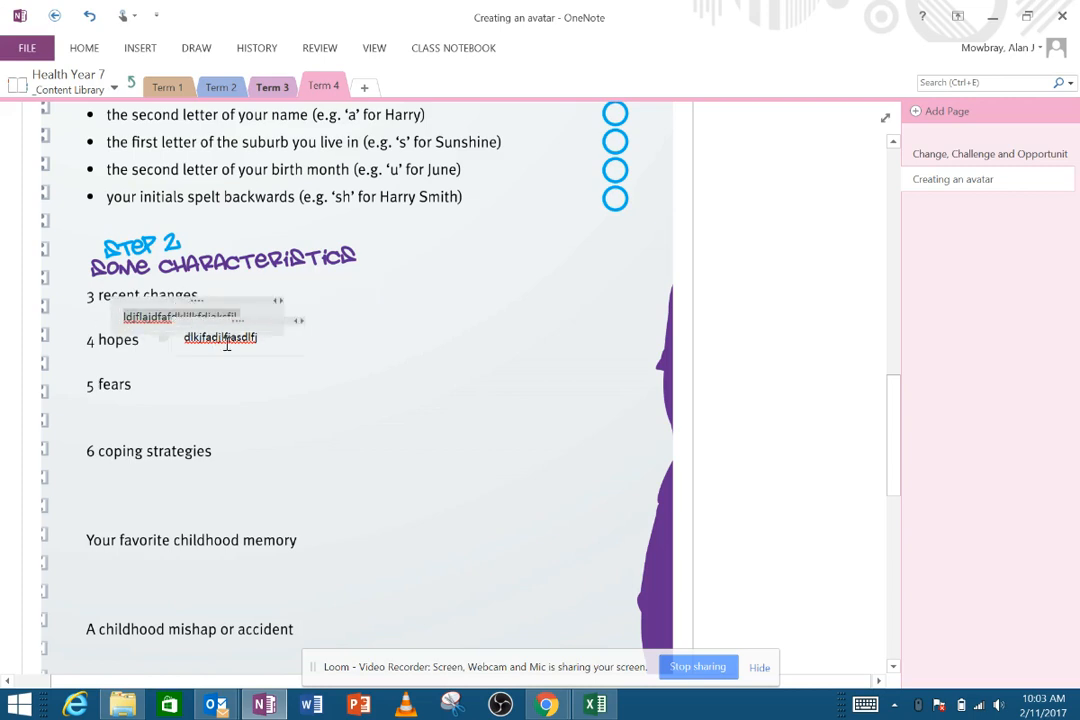
{"action": "left_click_drag", "start_coordinate": [238, 331], "coordinate": [190, 346]}
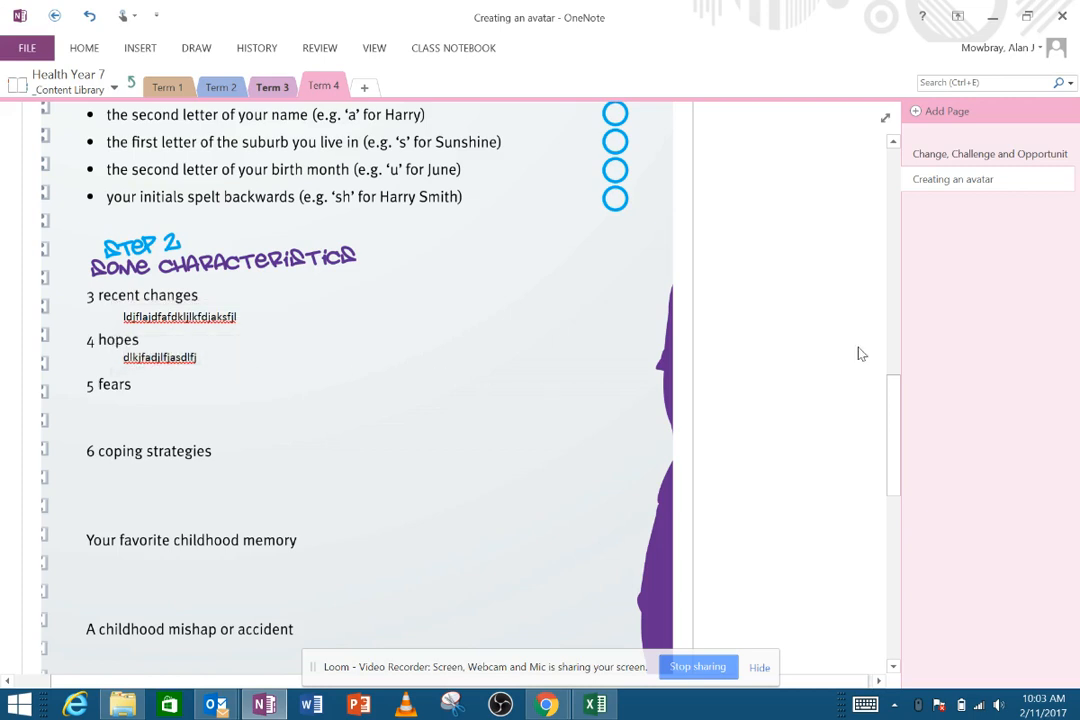
- Set the "Create your own avatar" worksheet printout as the page background
{"action": "left_click", "coordinate": [803, 357]}
{"action": "scroll", "coordinate": [370, 419], "scroll_direction": "up", "scroll_amount": 7}
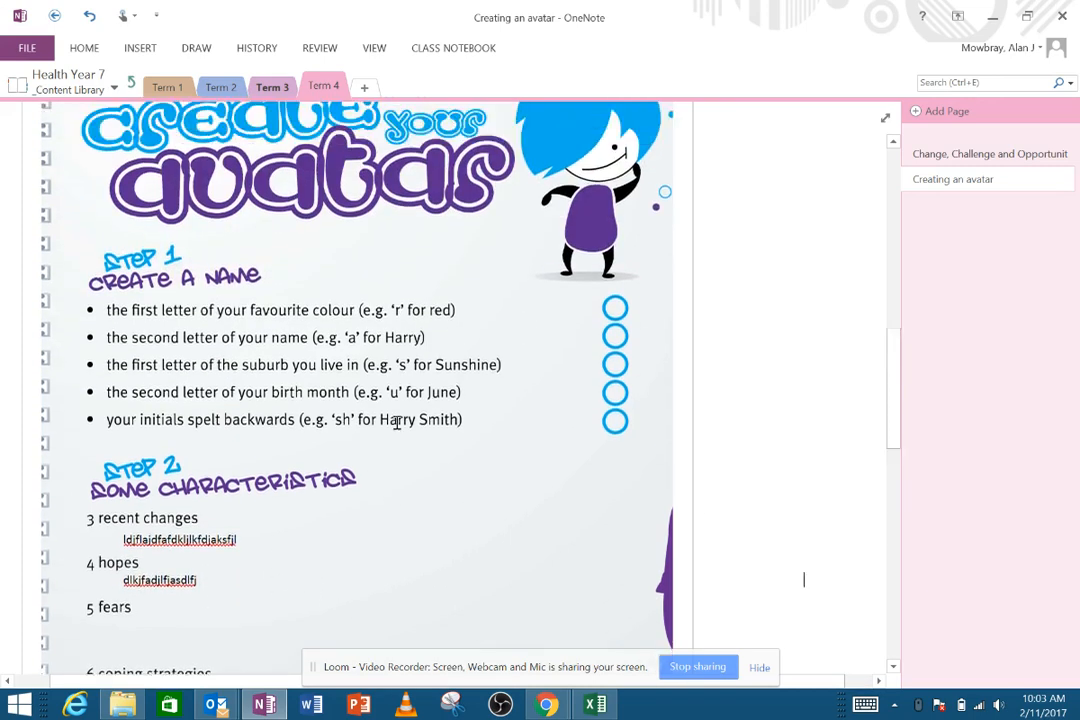
{"action": "left_click", "coordinate": [433, 345]}
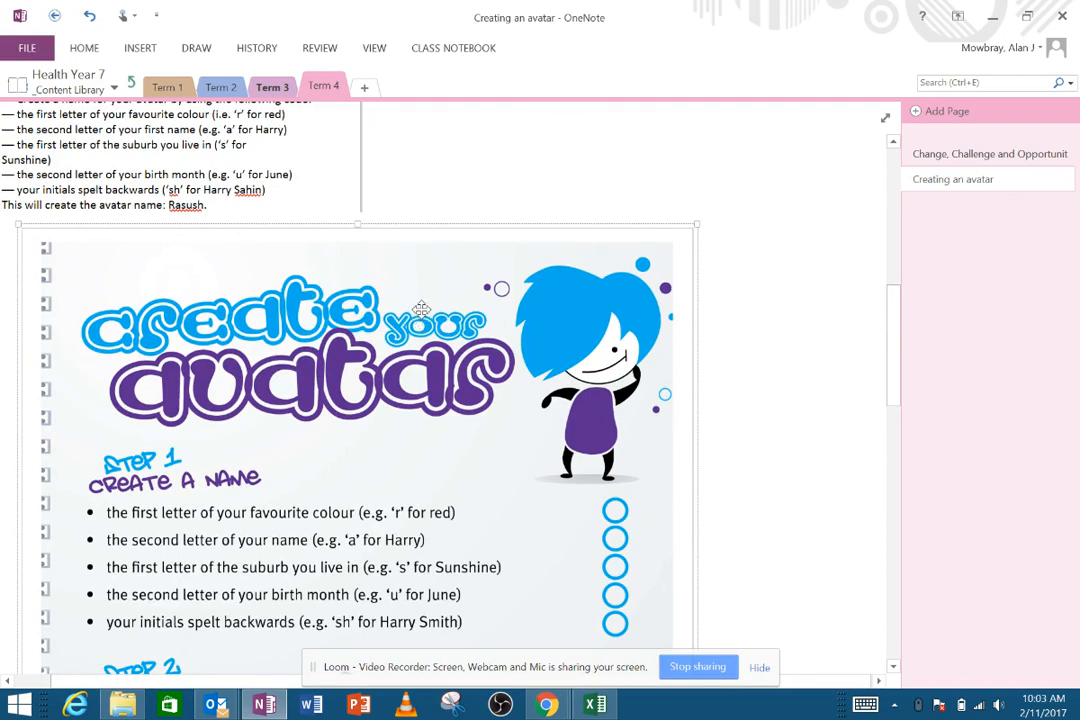
{"action": "right_click", "coordinate": [421, 309]}
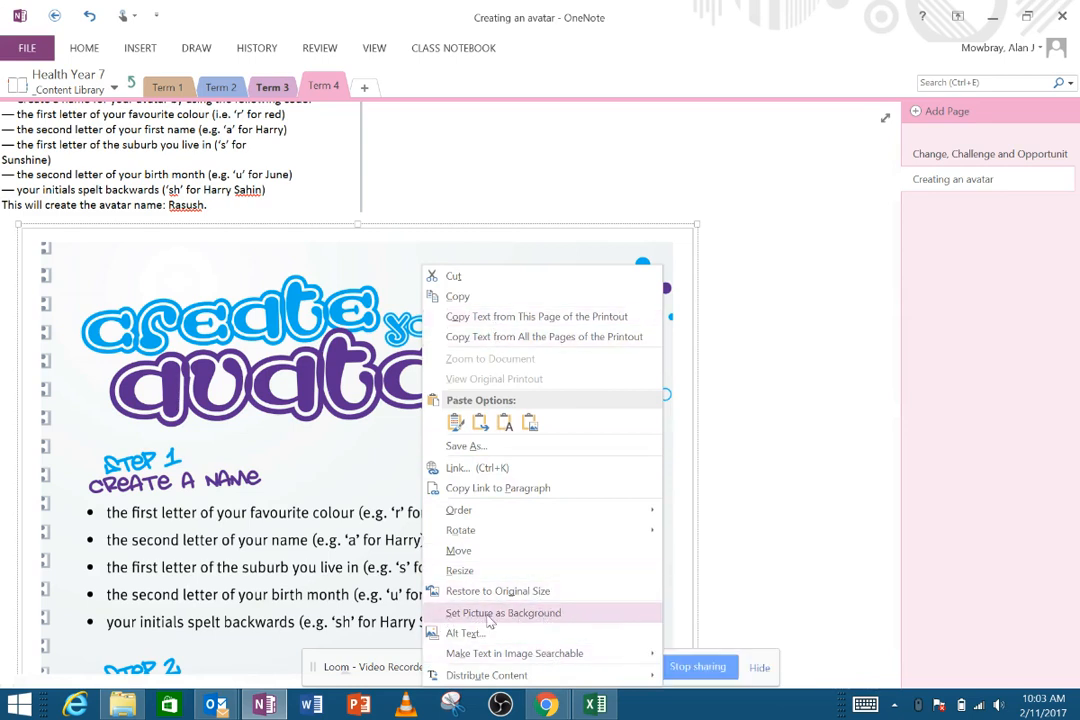
{"action": "left_click", "coordinate": [557, 614]}
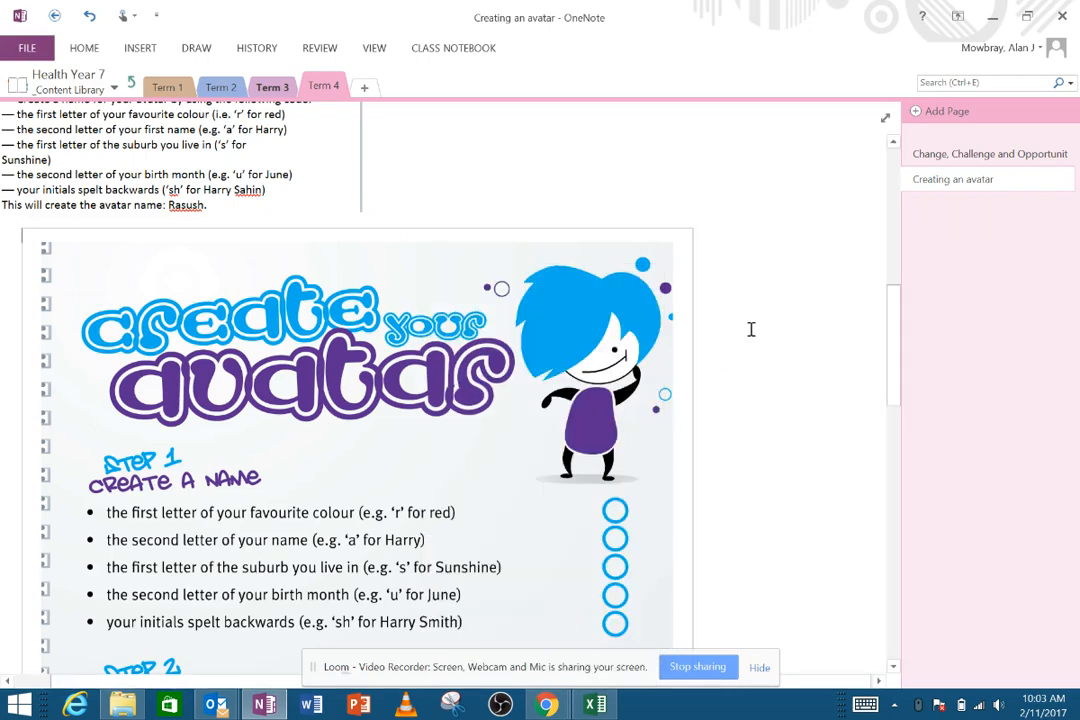
- Look over the background worksheet from its title down to the childhood mishap question, including the sample answers typed over it
{"action": "scroll", "coordinate": [751, 329], "scroll_direction": "down", "scroll_amount": 5}
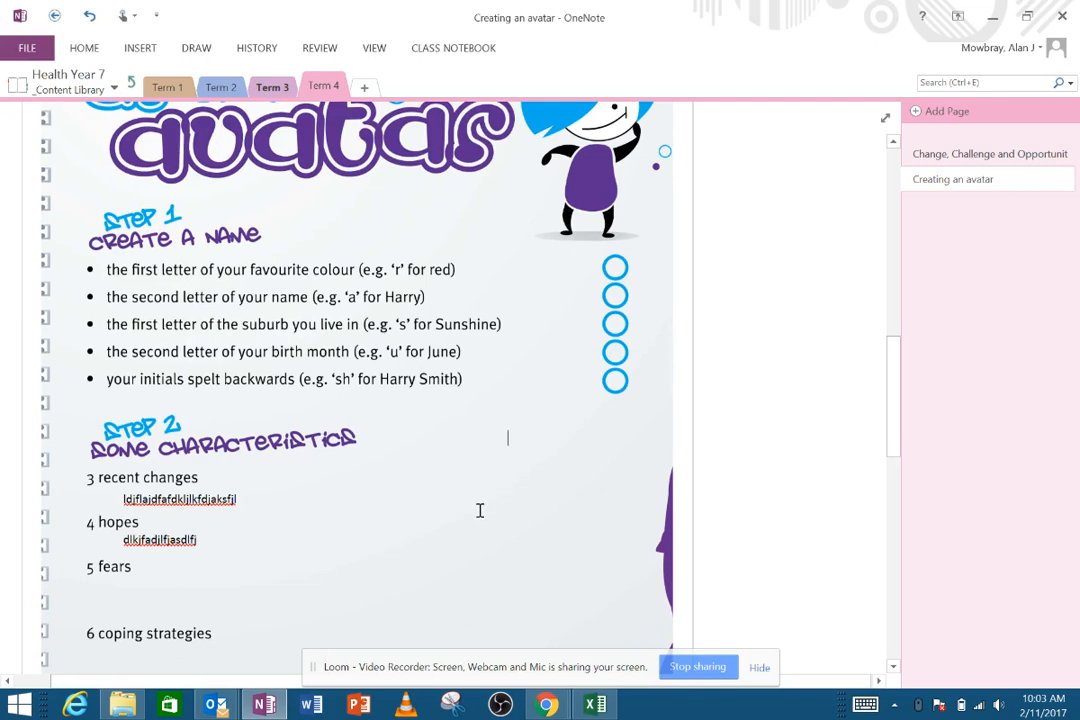
{"action": "scroll", "coordinate": [480, 511], "scroll_direction": "down", "scroll_amount": 3}
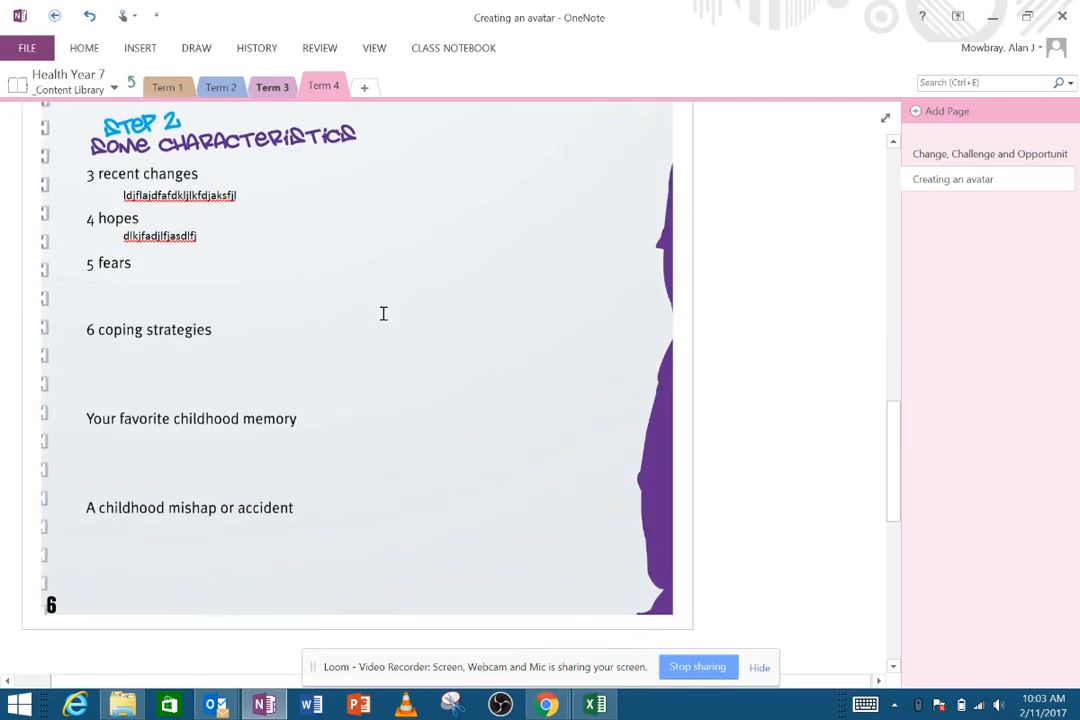
{"action": "scroll", "coordinate": [411, 416], "scroll_direction": "up", "scroll_amount": 2}
{"action": "scroll", "coordinate": [411, 416], "scroll_direction": "down", "scroll_amount": 1}
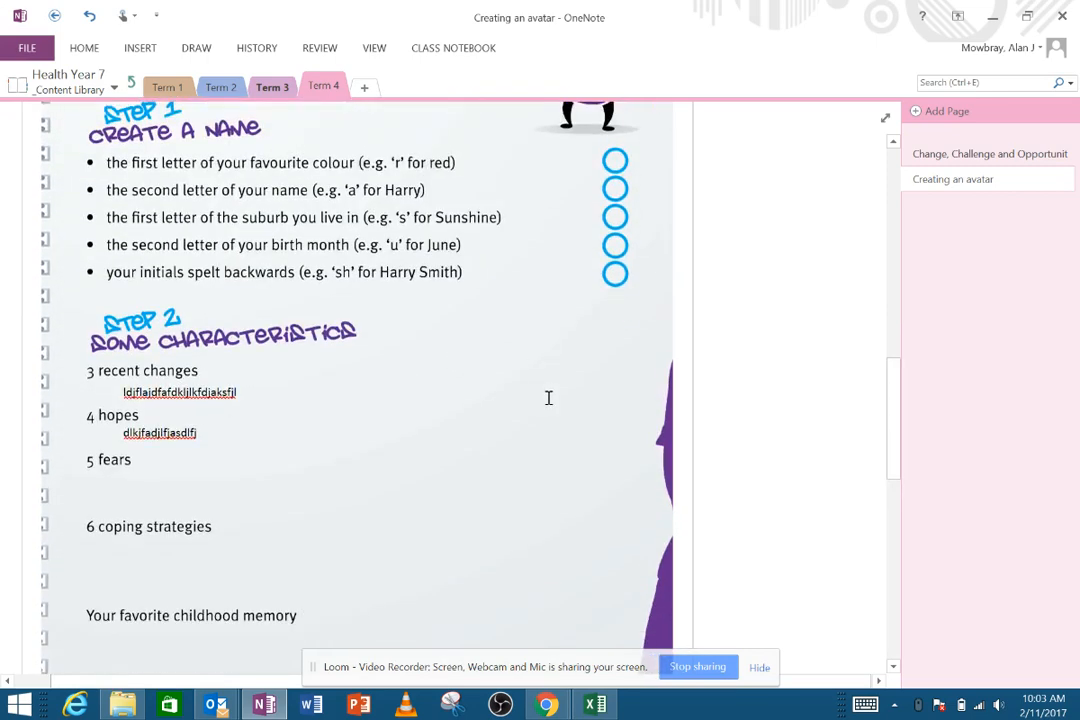
{"action": "scroll", "coordinate": [549, 400], "scroll_direction": "up", "scroll_amount": 2}
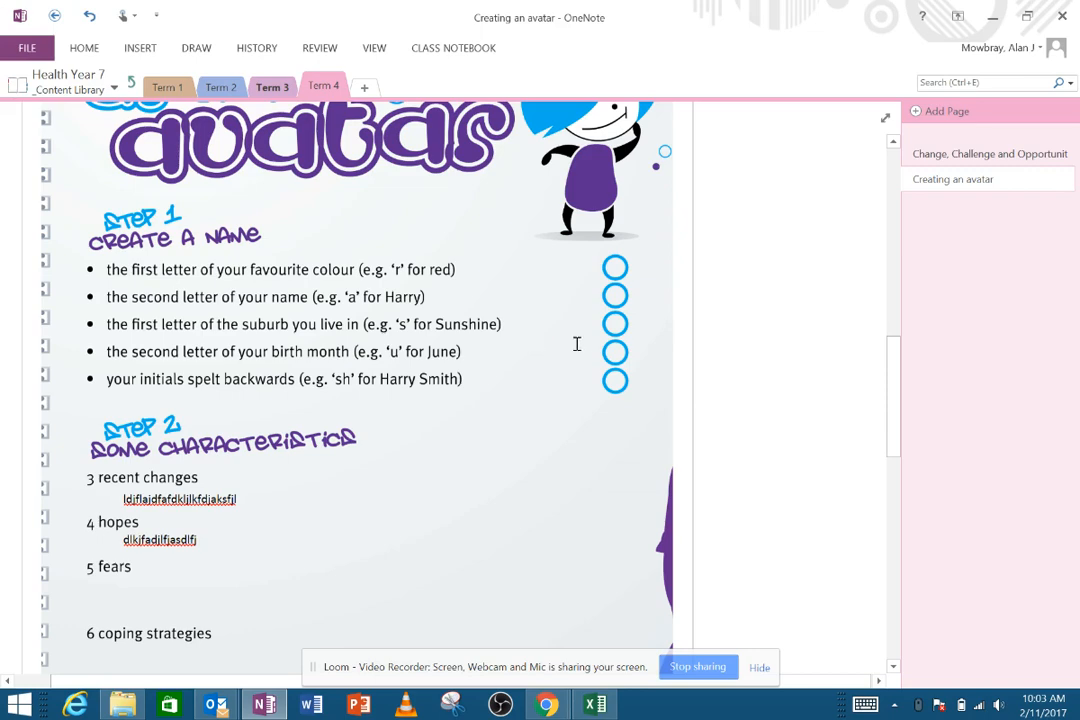
{"action": "scroll", "coordinate": [577, 344], "scroll_direction": "down", "scroll_amount": 5}
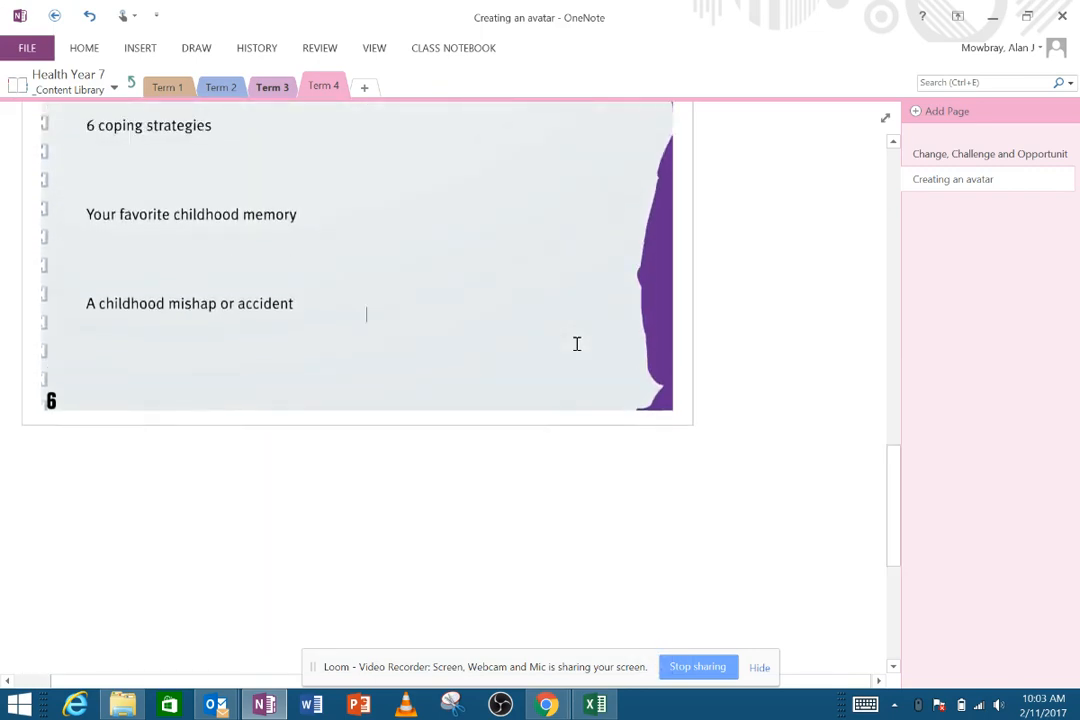
{"action": "scroll", "coordinate": [577, 344], "scroll_direction": "up", "scroll_amount": 3}
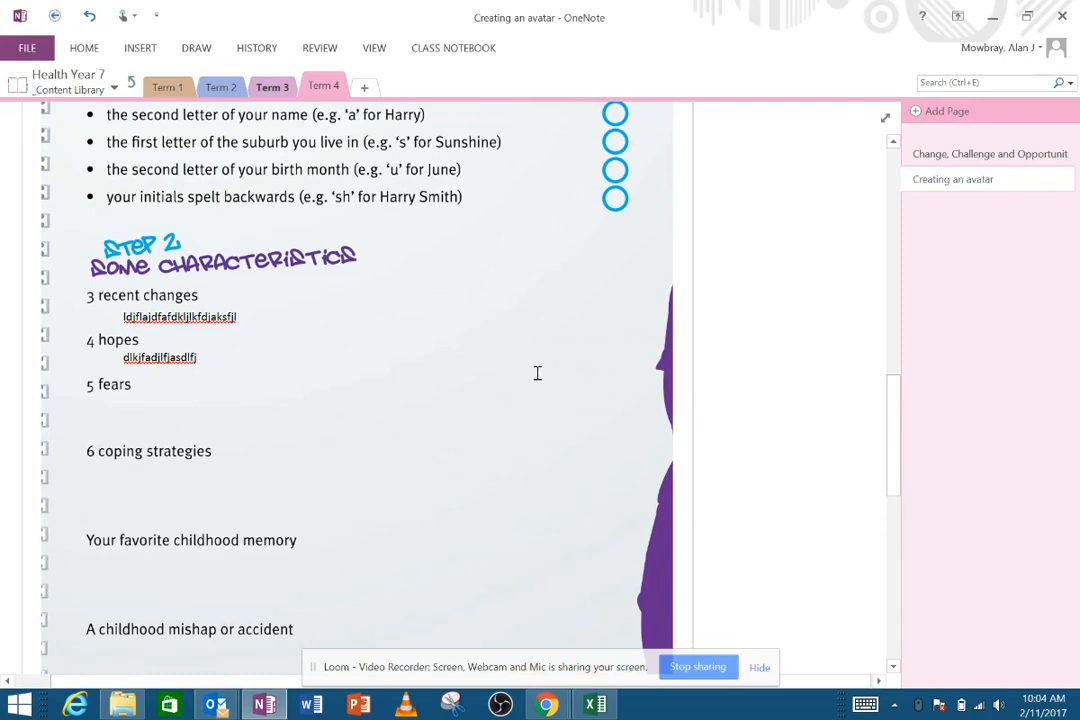
- Add a To Do checkbox in the blank space beneath the worksheet
{"action": "scroll", "coordinate": [537, 373], "scroll_direction": "down", "scroll_amount": 5}
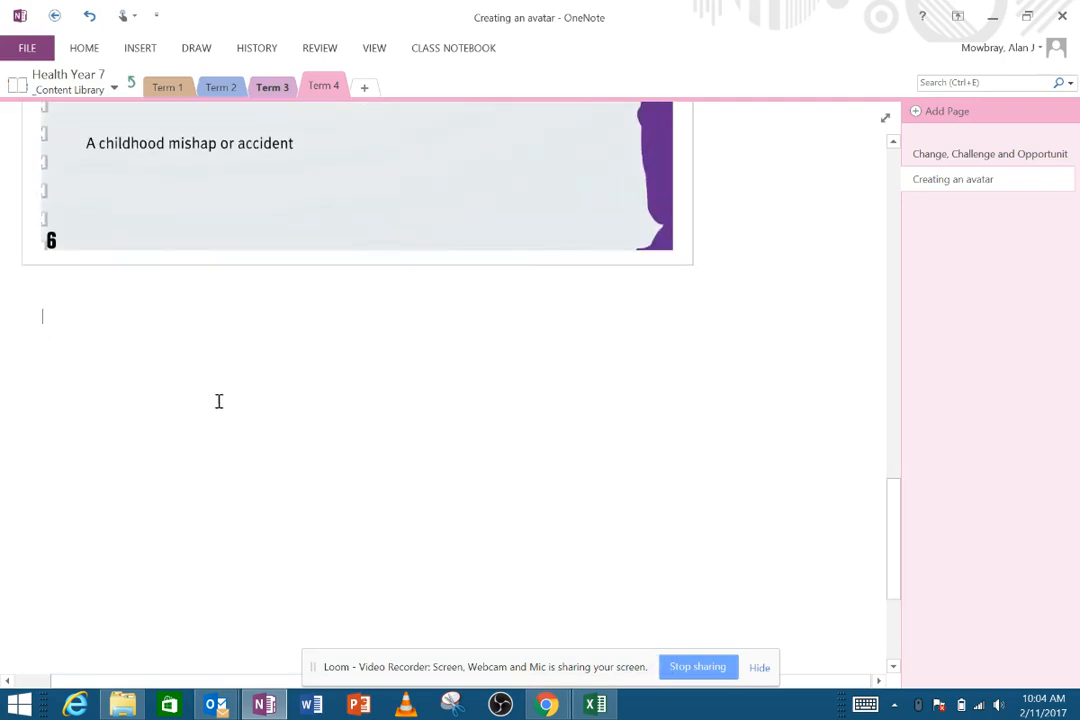
{"action": "left_click", "coordinate": [140, 50]}
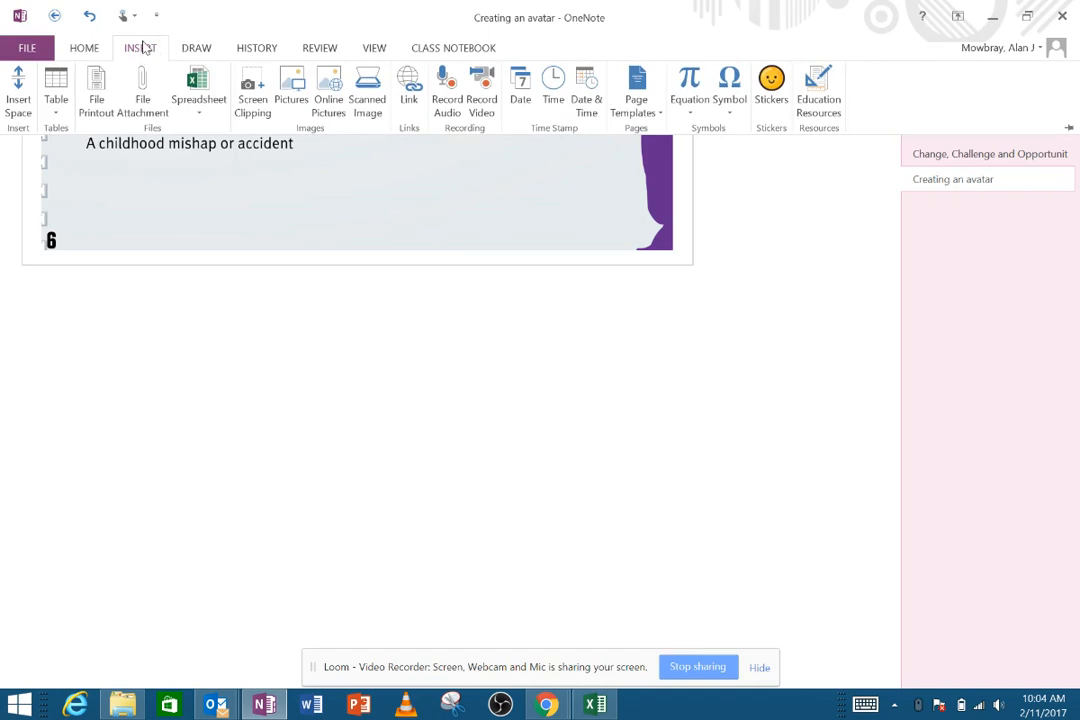
{"action": "left_click", "coordinate": [84, 48]}
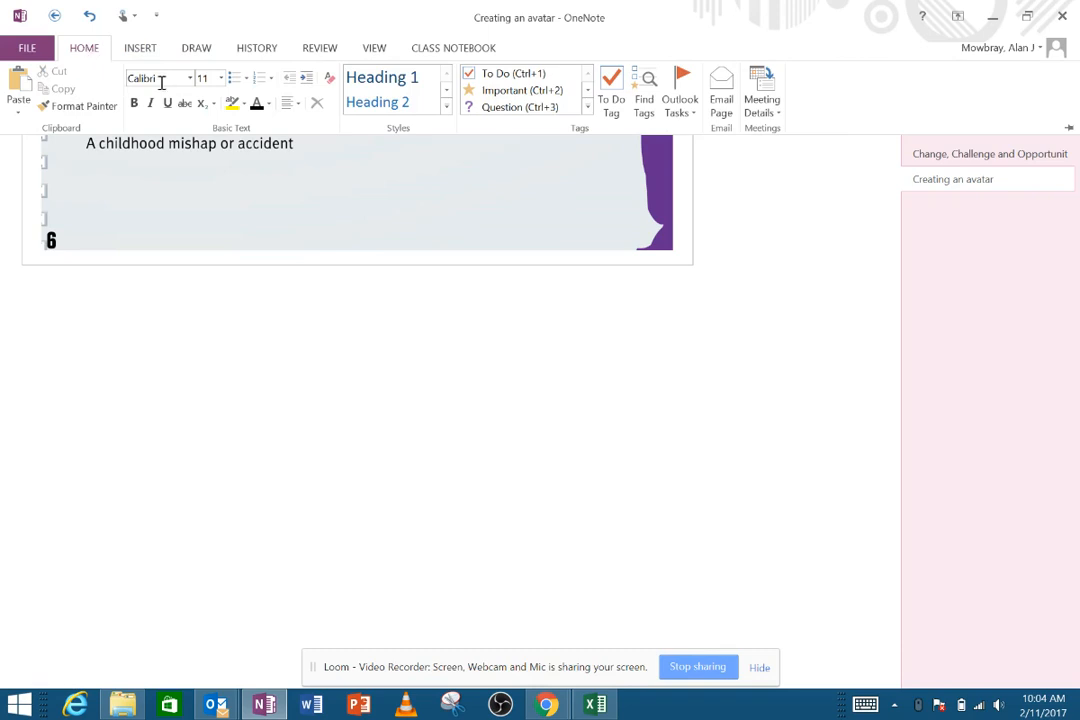
{"action": "left_click", "coordinate": [617, 92]}
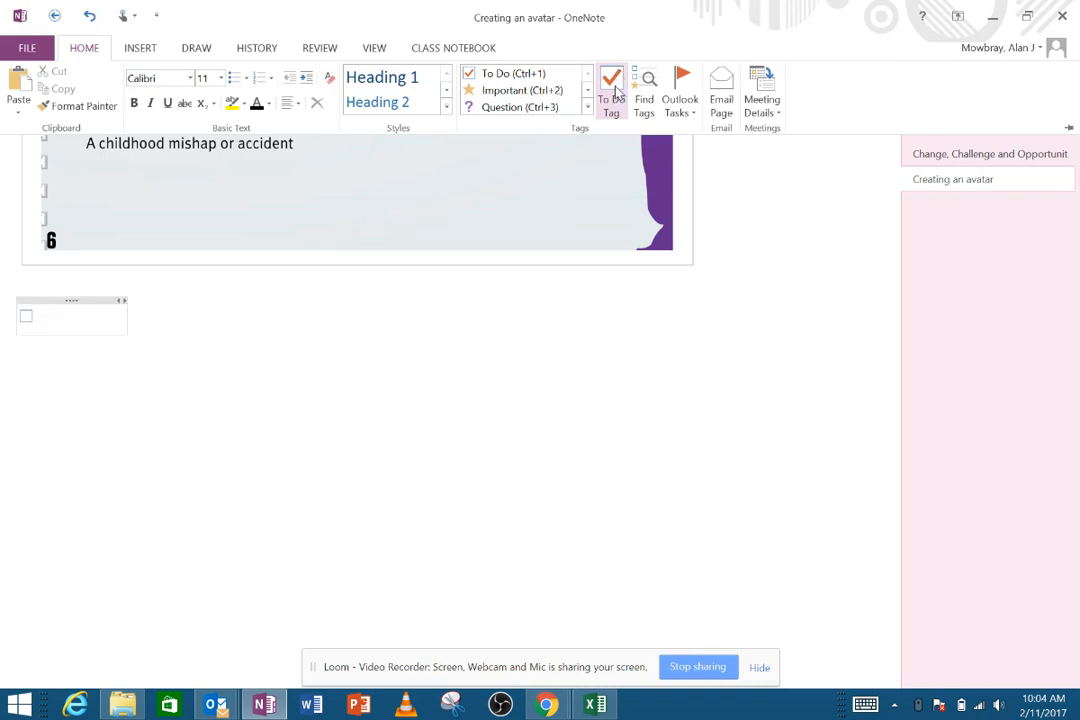
{"action": "left_click", "coordinate": [60, 317]}
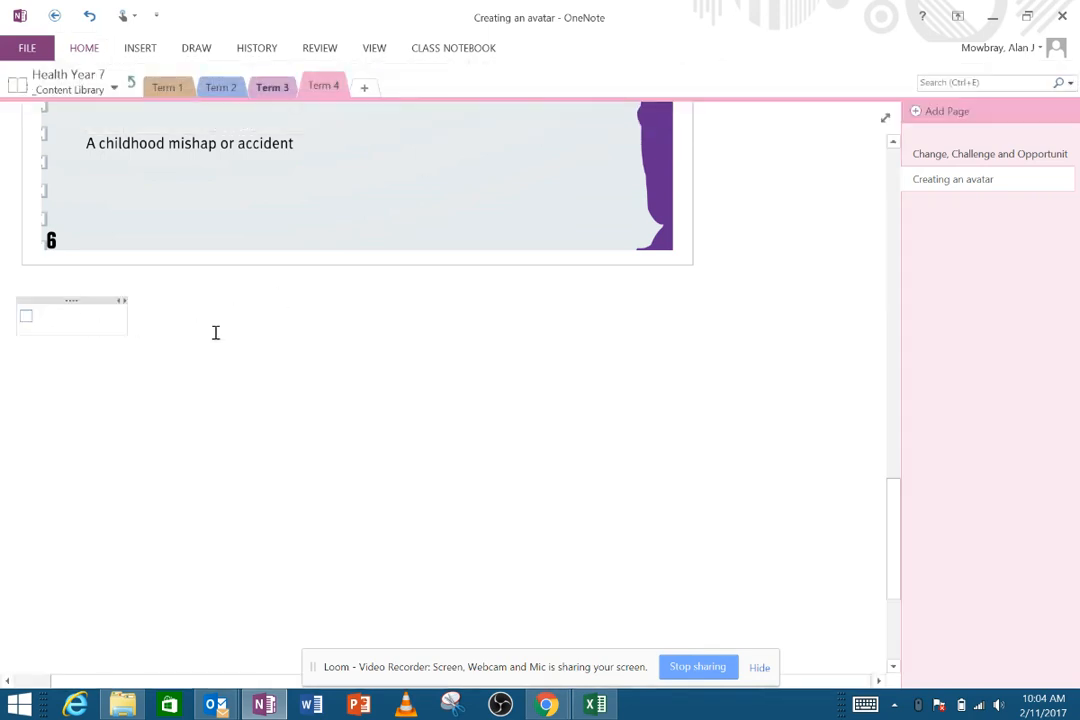
- Fill the checklist with three to-do items: "Jfdljfsljdf", "Aldjfaljdfklj" and "Asldkfjaljfdkads"
{"action": "type", "text": "jfdljfsljdf"}
{"action": "key", "text": "Return"}
{"action": "type", "text": "aldjfaljdfklj"}
{"action": "key", "text": "Return"}
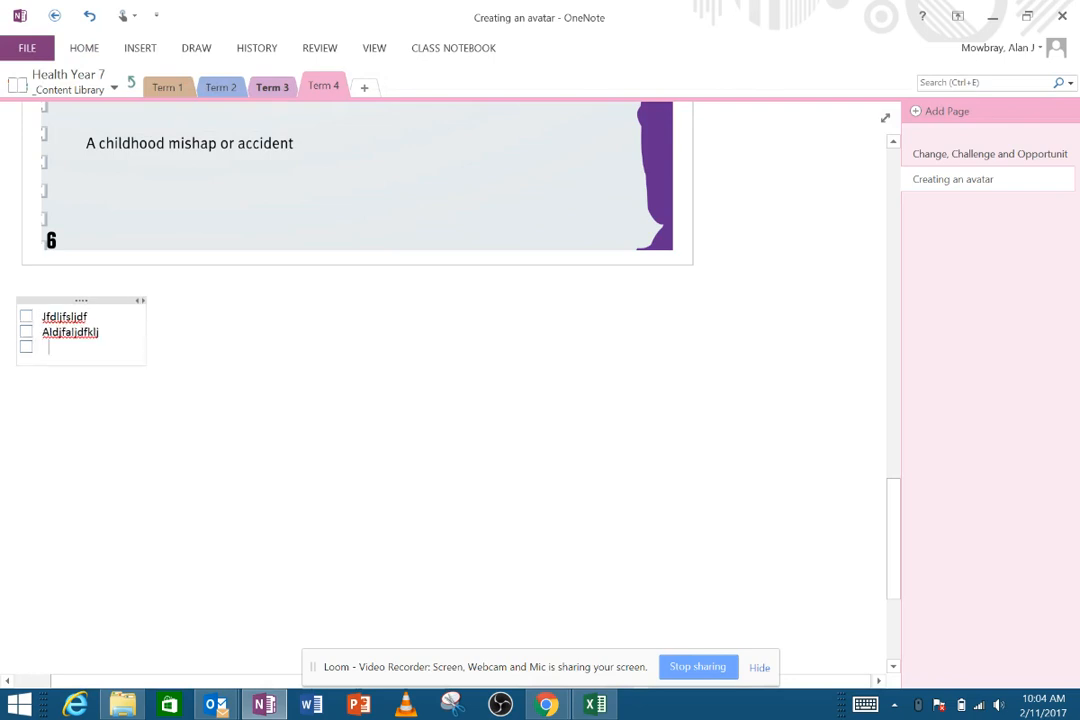
{"action": "type", "text": "asldkfjaljfdkads"}
{"action": "key", "text": "Return"}
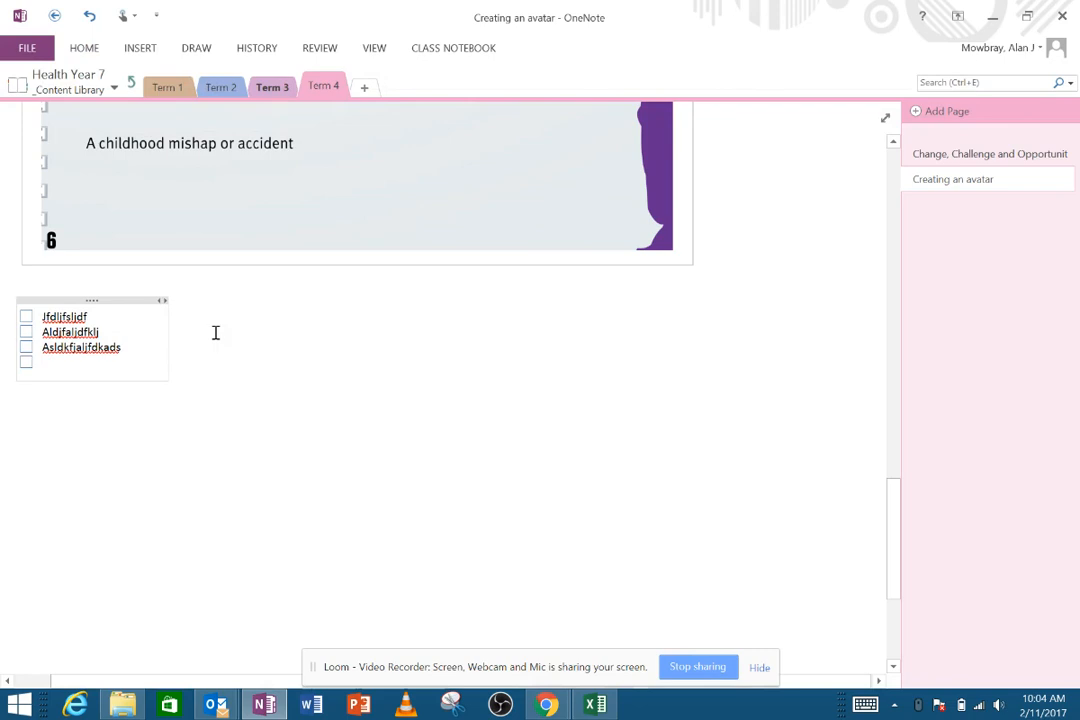
- Mark all three written to-do items beneath the worksheet as completed
{"action": "left_click", "coordinate": [26, 317]}
{"action": "left_click", "coordinate": [26, 332]}
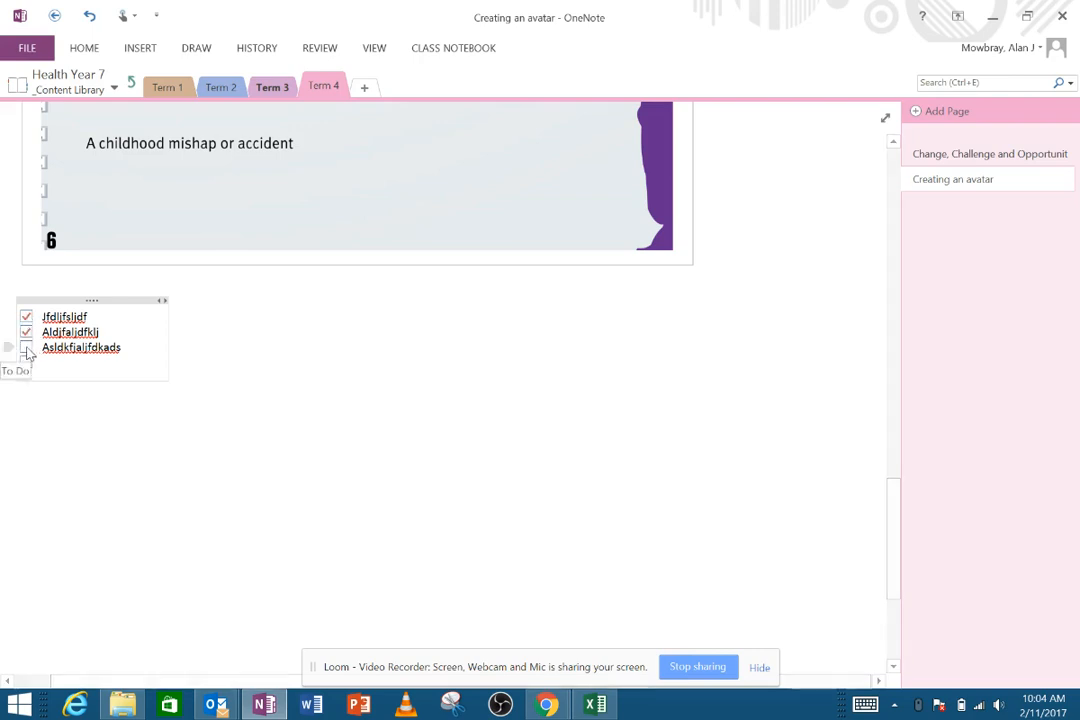
{"action": "left_click", "coordinate": [26, 348]}
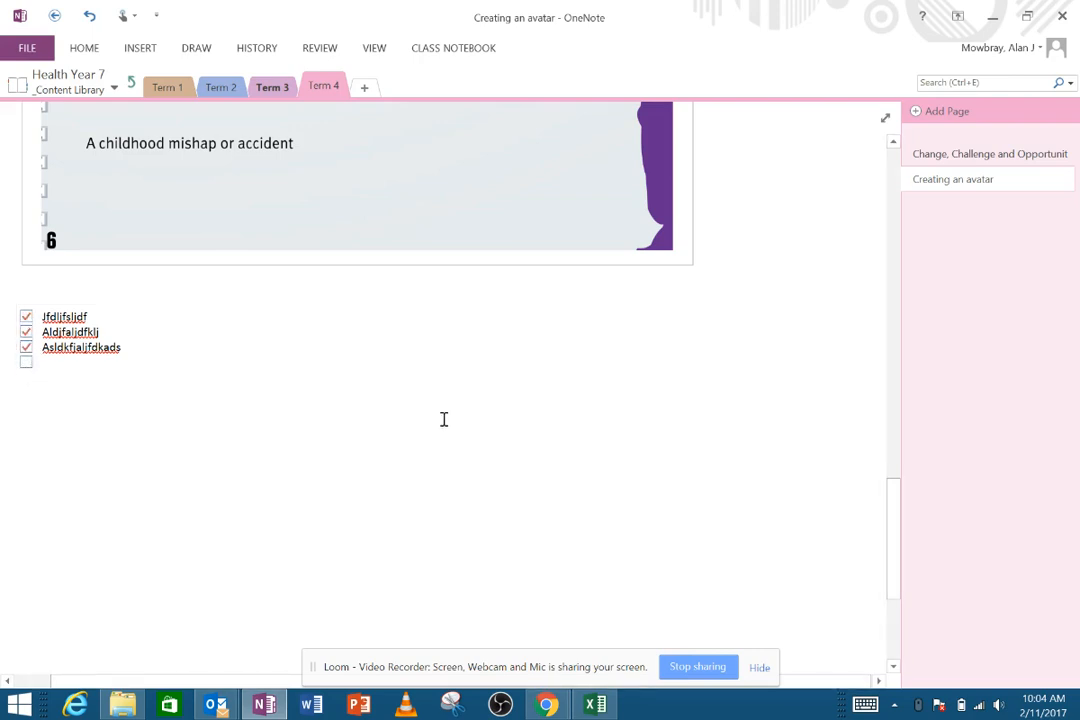